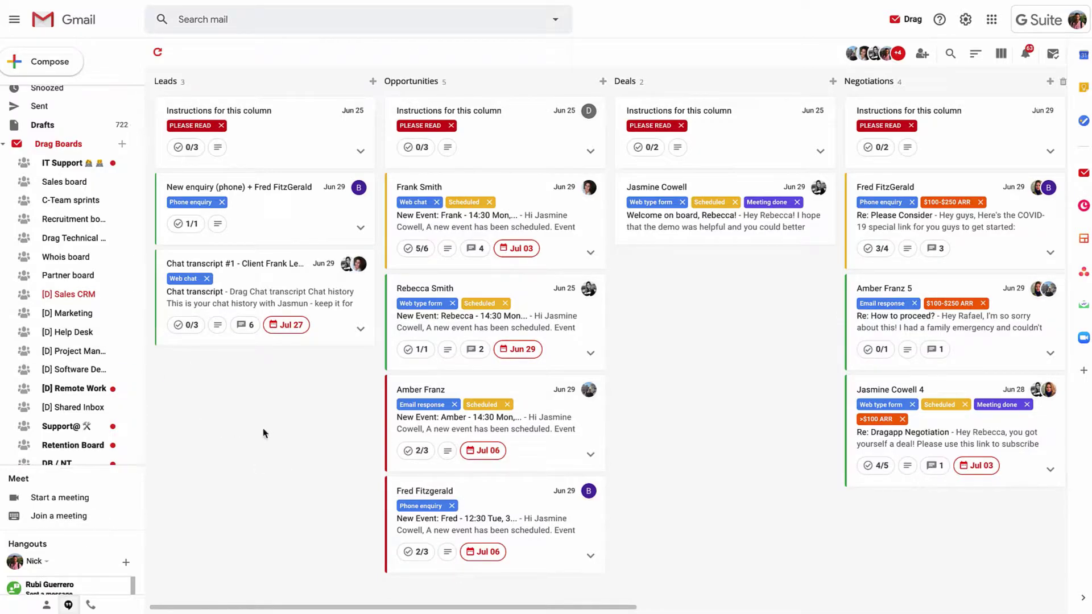
Browse the Marketing, Help Desk, Project Management and Software Development boards, ending on Help Desk.
click(71, 313)
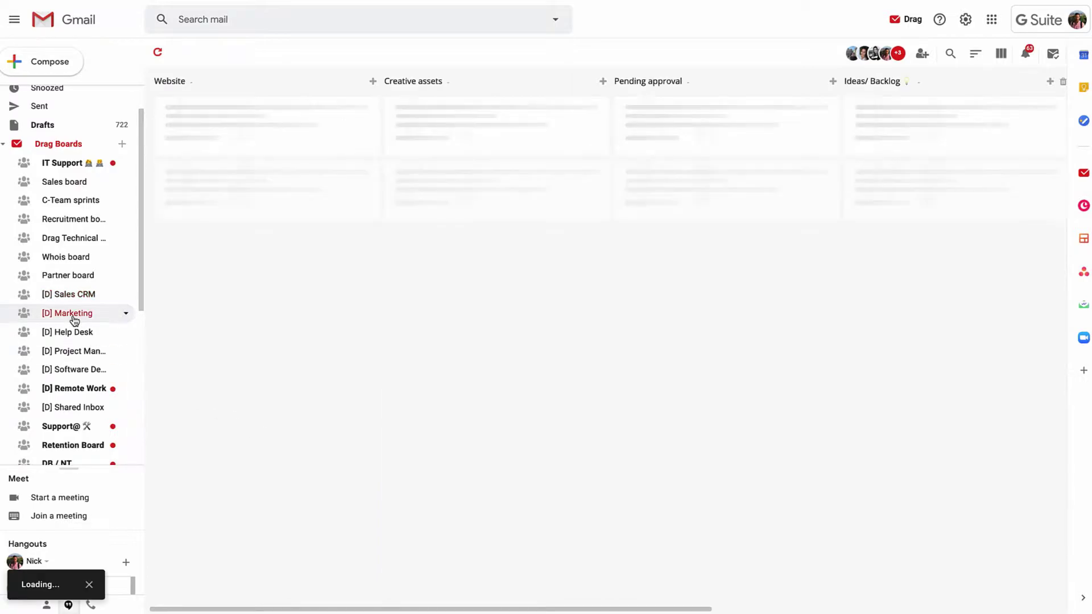
click(82, 334)
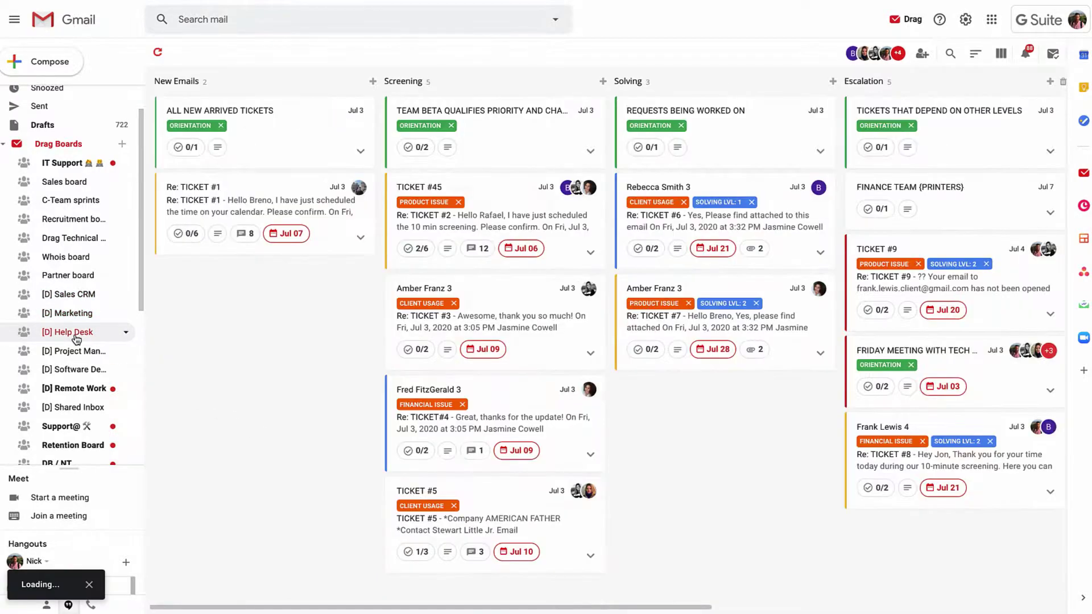
click(97, 351)
click(79, 369)
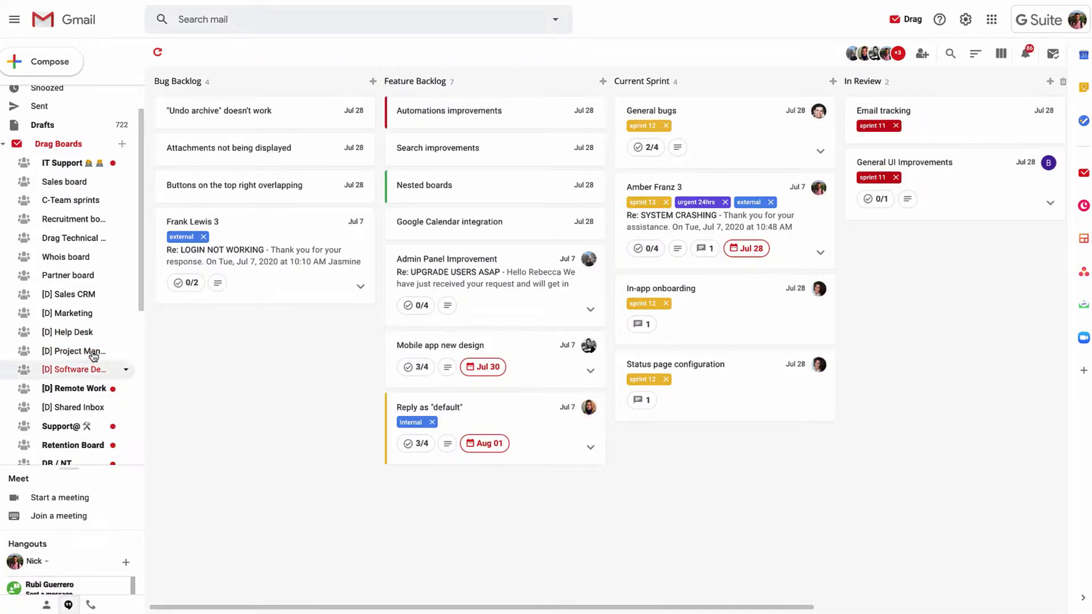
click(86, 332)
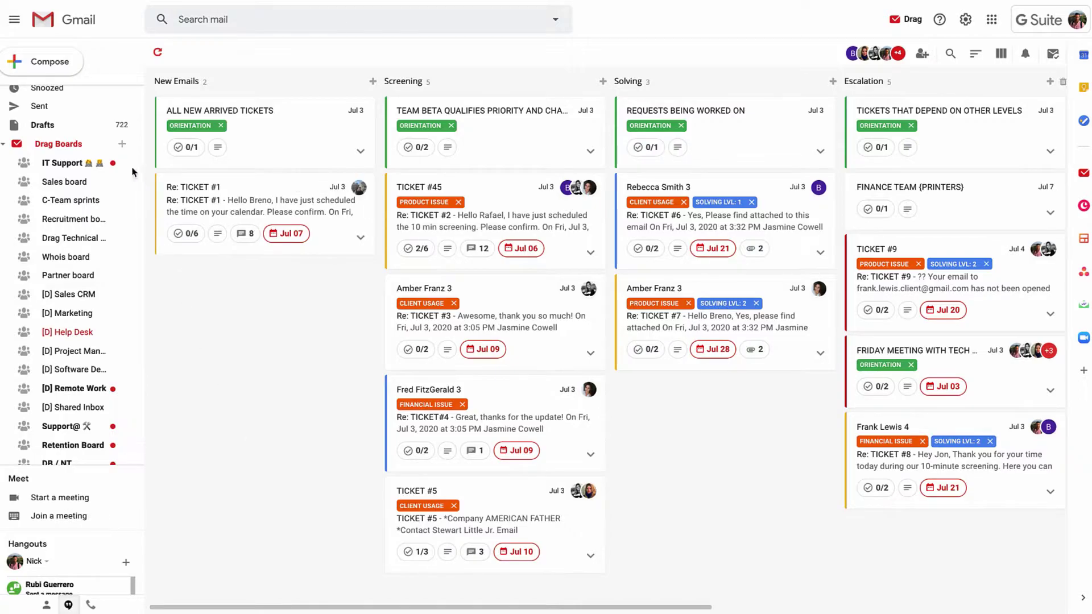
click(121, 144)
click(560, 240)
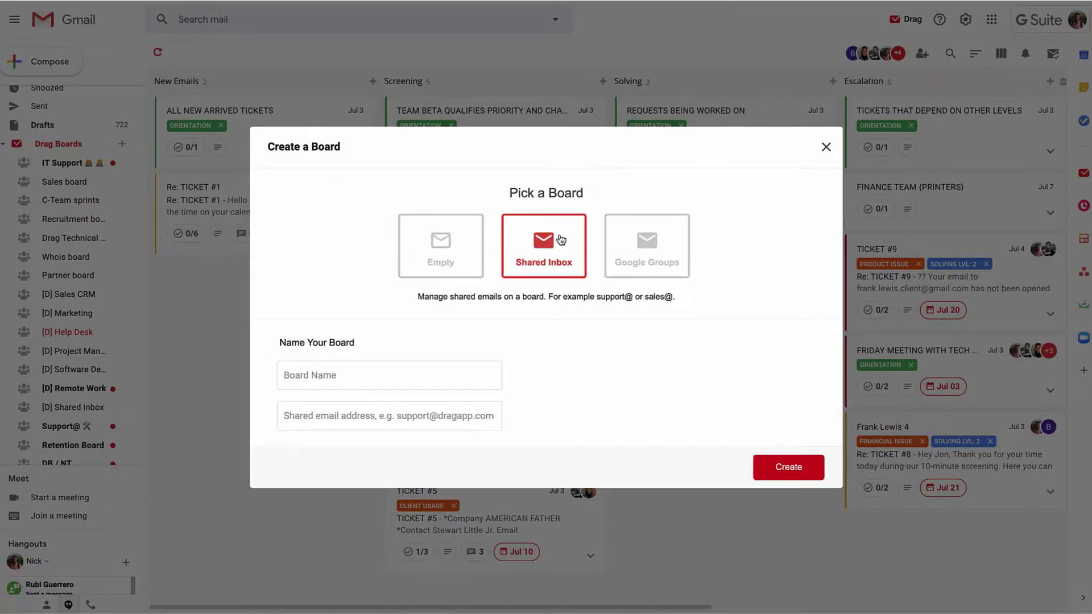
click(367, 372)
text(Support)
click(389, 415)
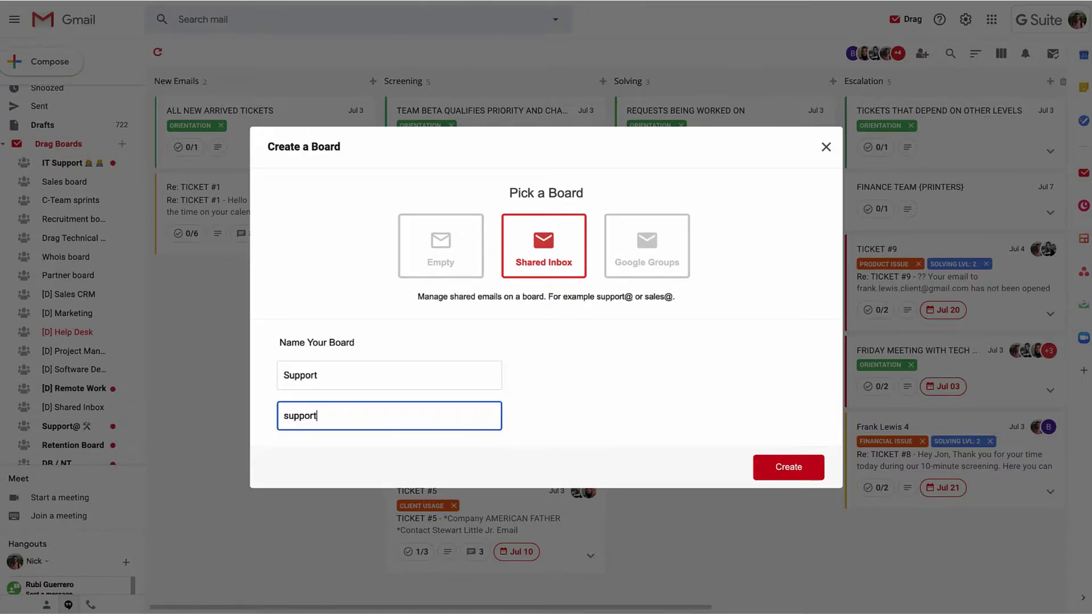
click(788, 467)
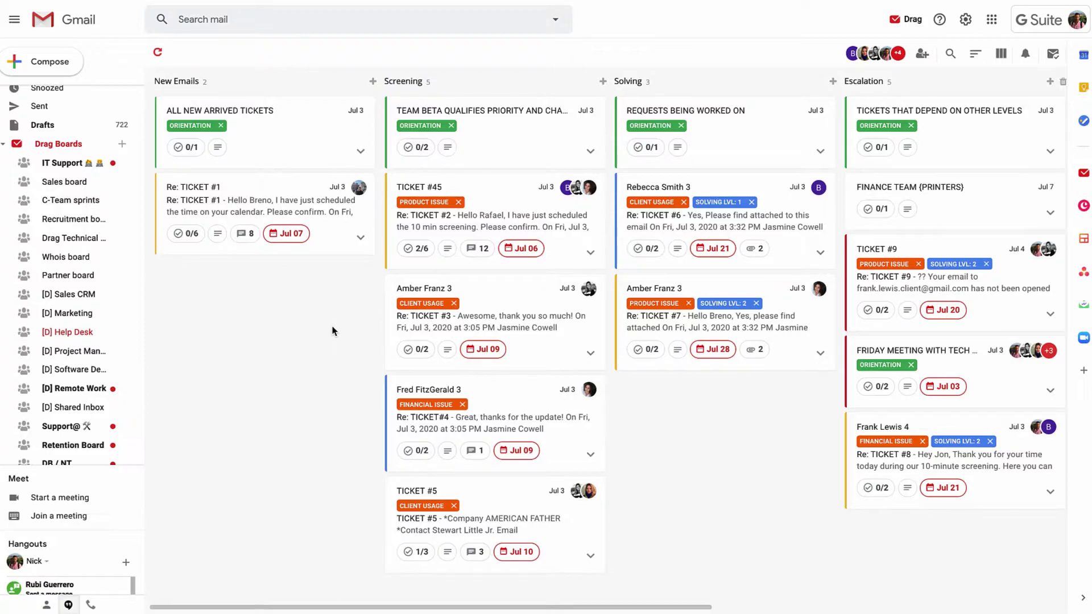
click(923, 55)
scroll(391, 329, down, 1)
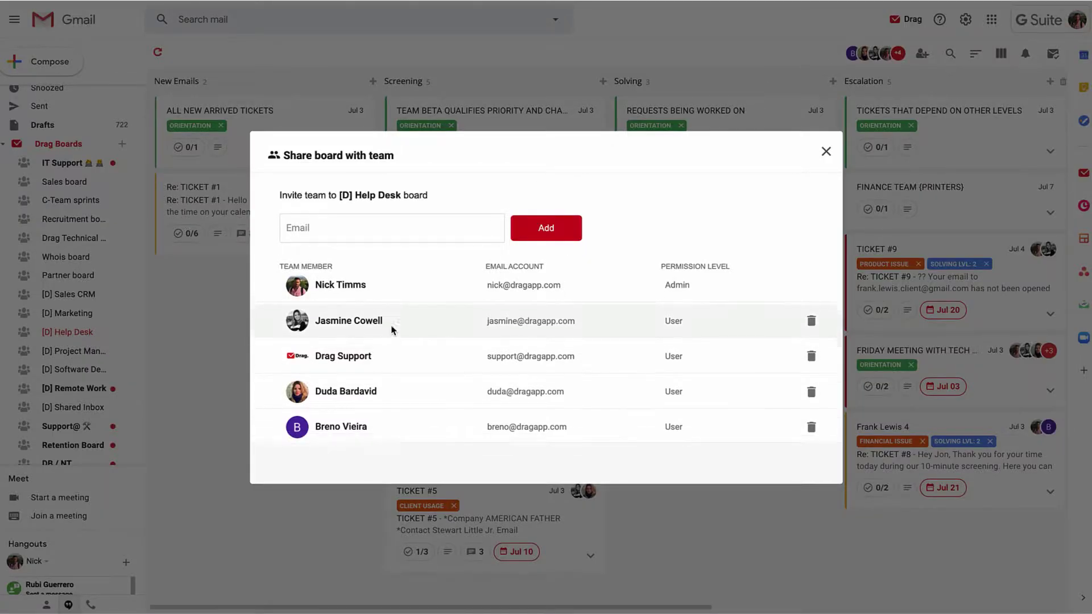
scroll(391, 329, down, 3)
scroll(391, 330, up, 4)
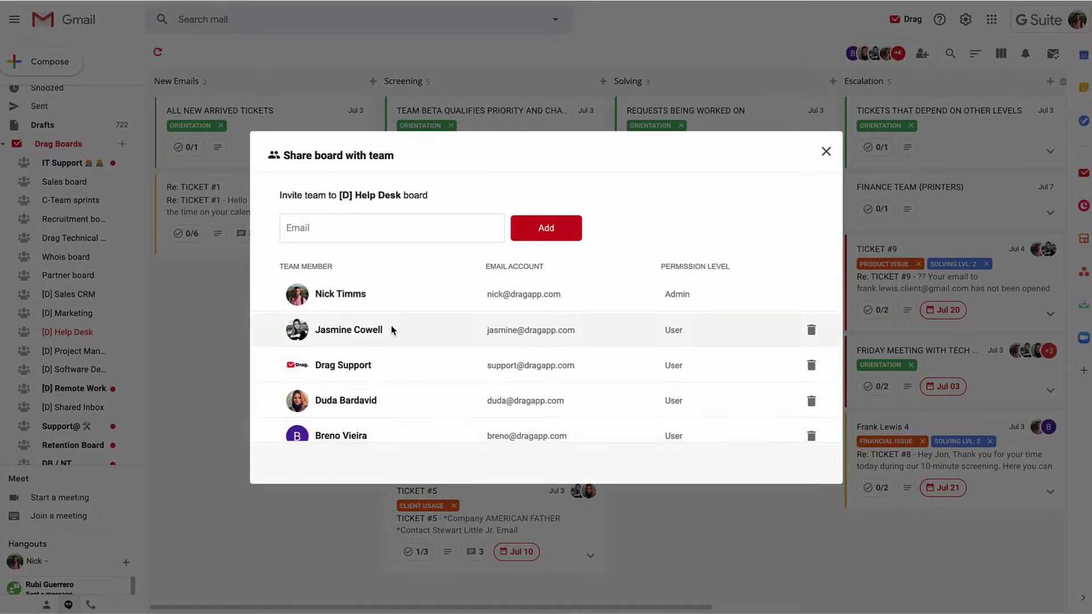
click(826, 154)
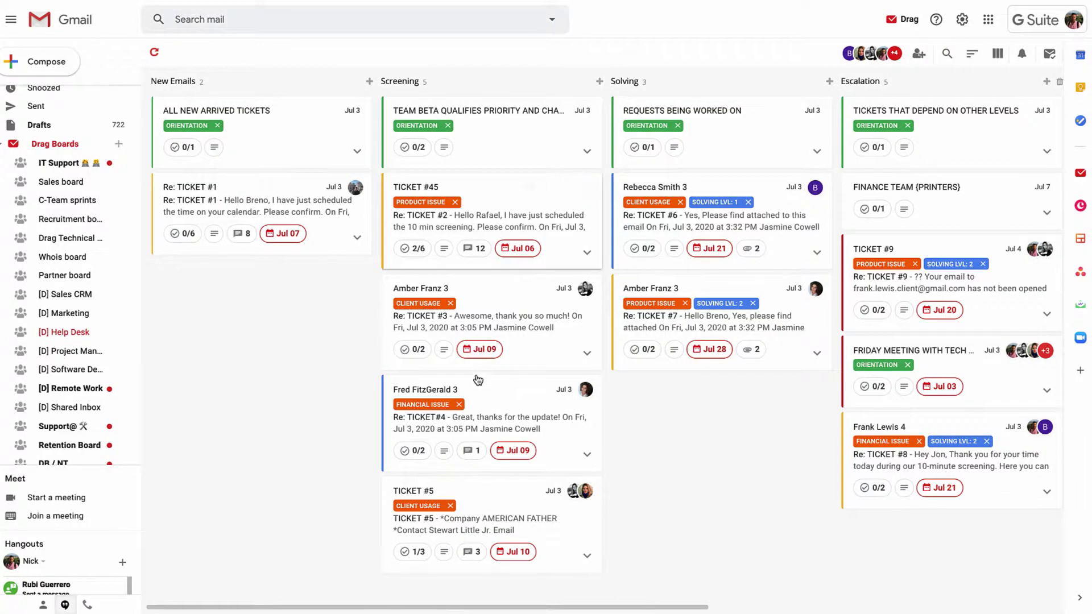
Open the Re: TICKET#4 thread, toggle its comment panel and check the reply sender identities.
click(488, 415)
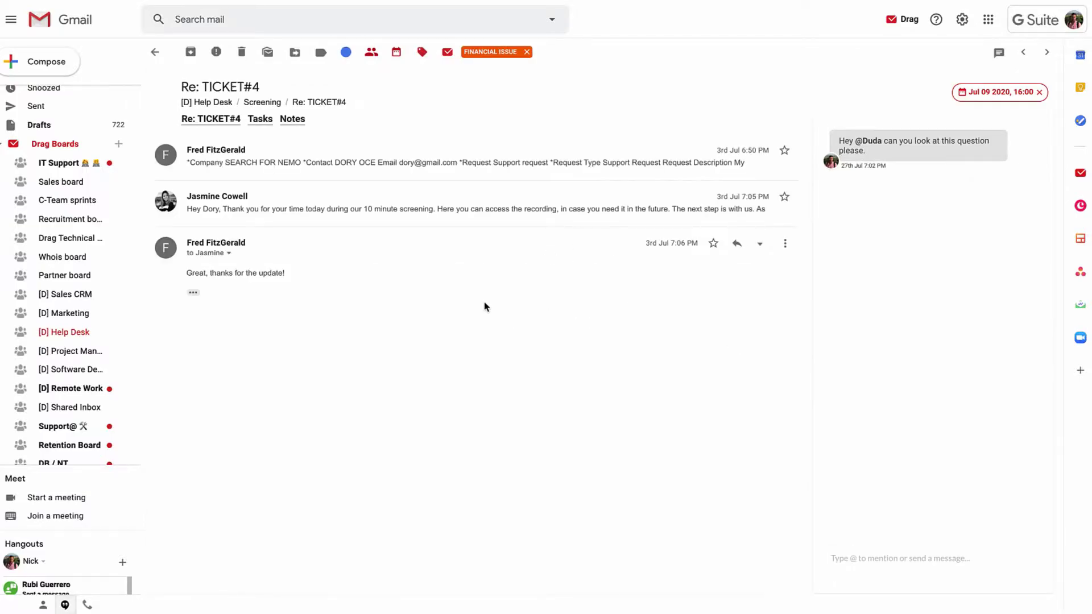
click(999, 55)
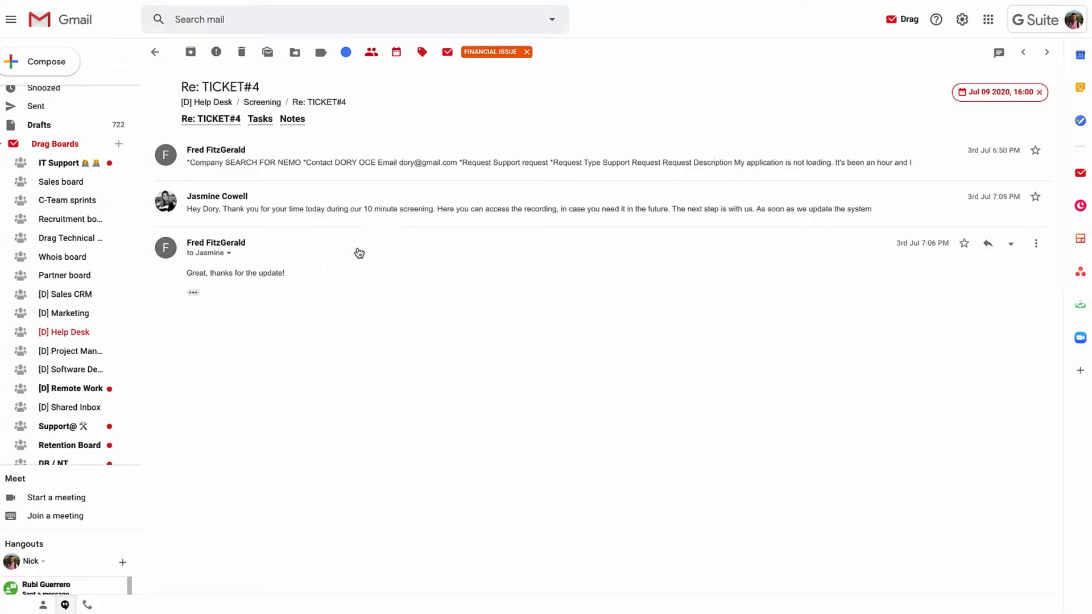
click(999, 53)
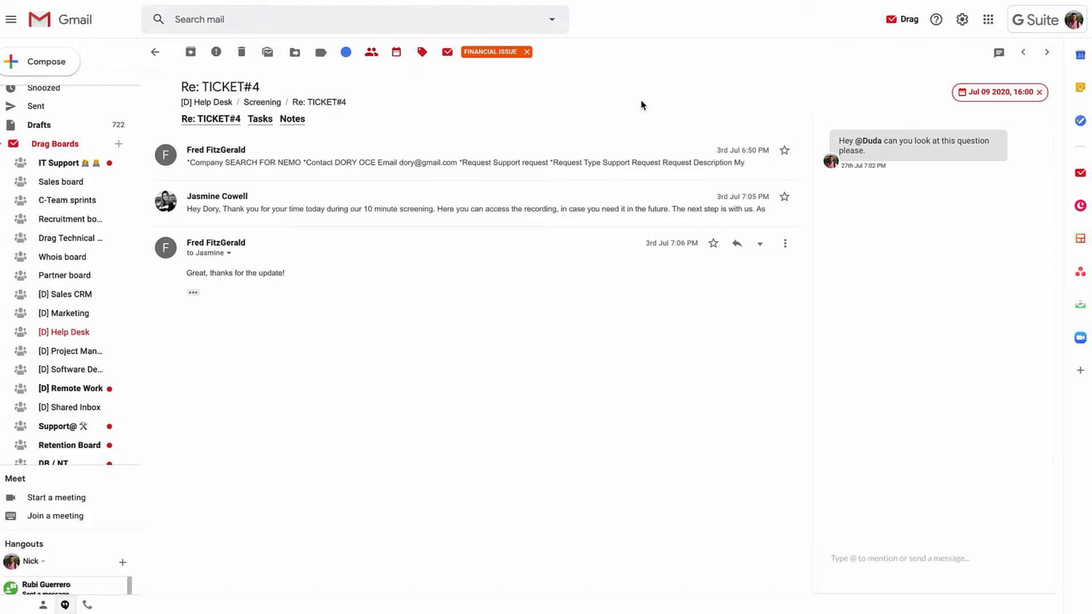
click(760, 244)
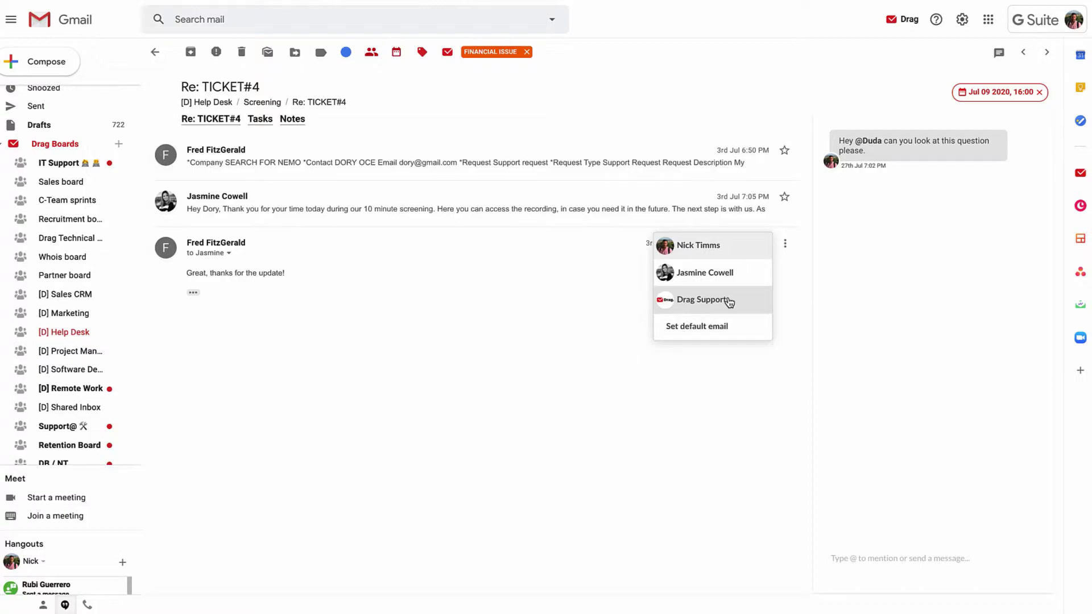
click(728, 302)
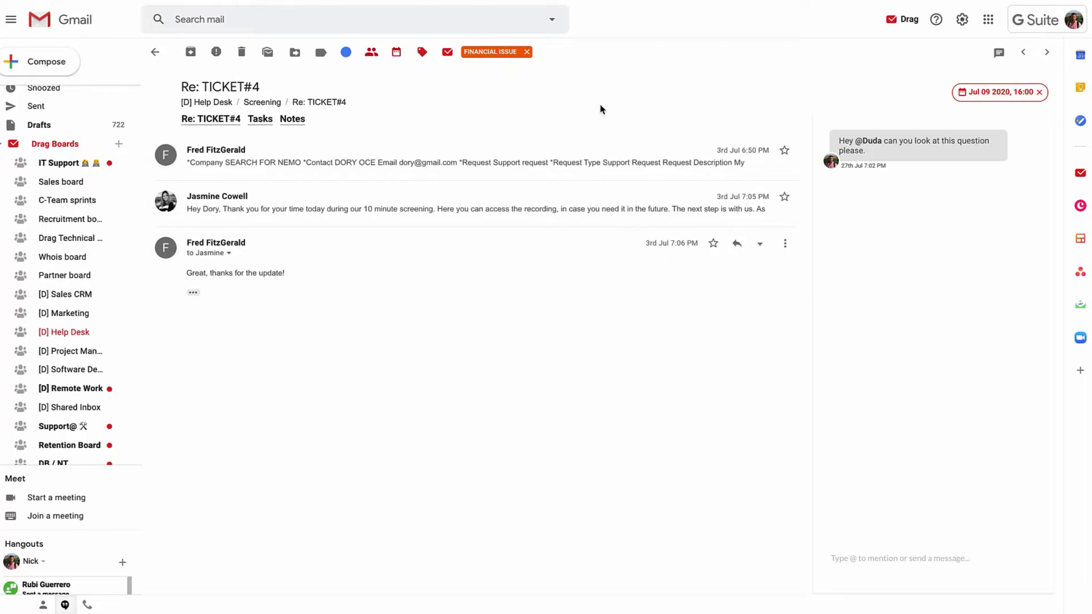
click(346, 52)
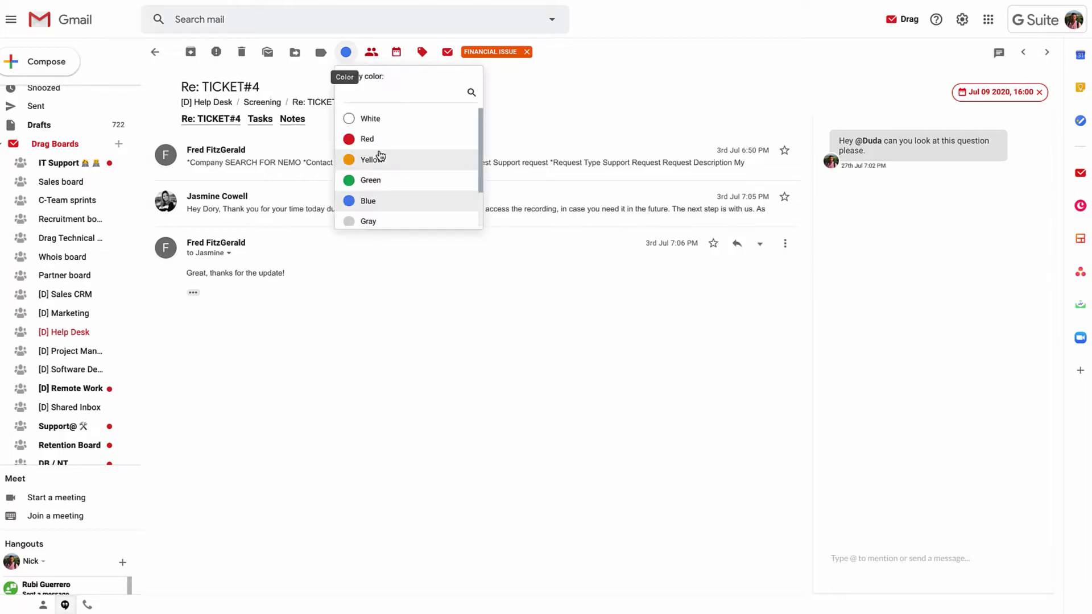
click(371, 52)
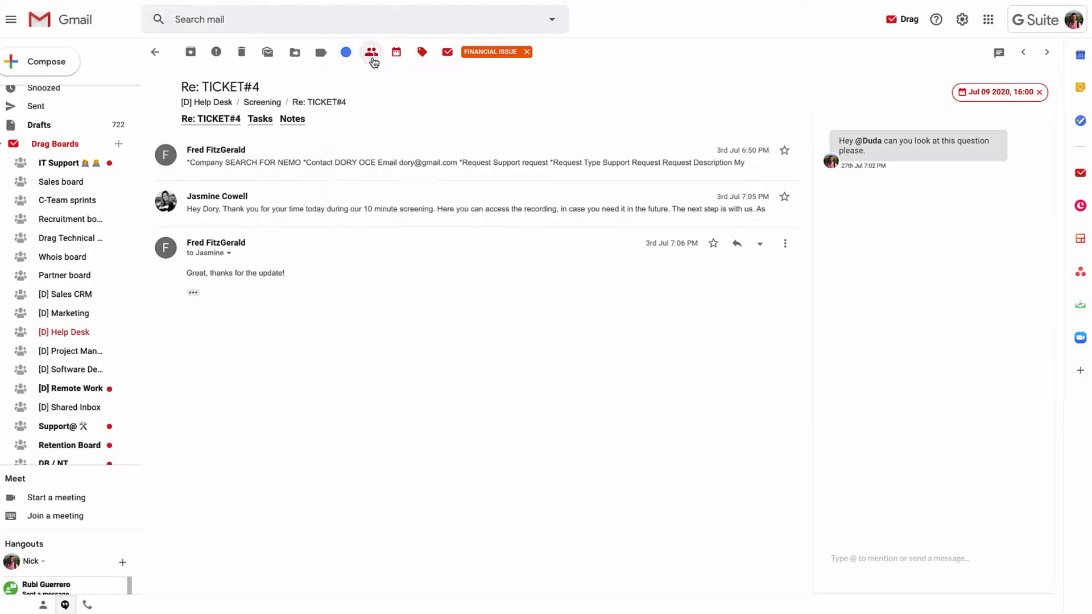
click(372, 52)
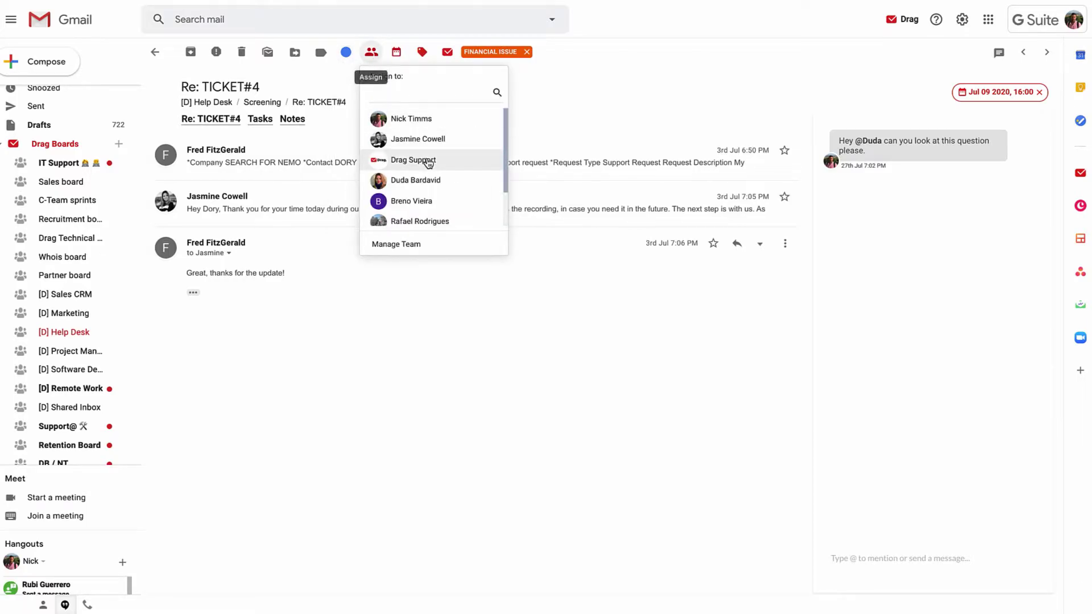
click(397, 52)
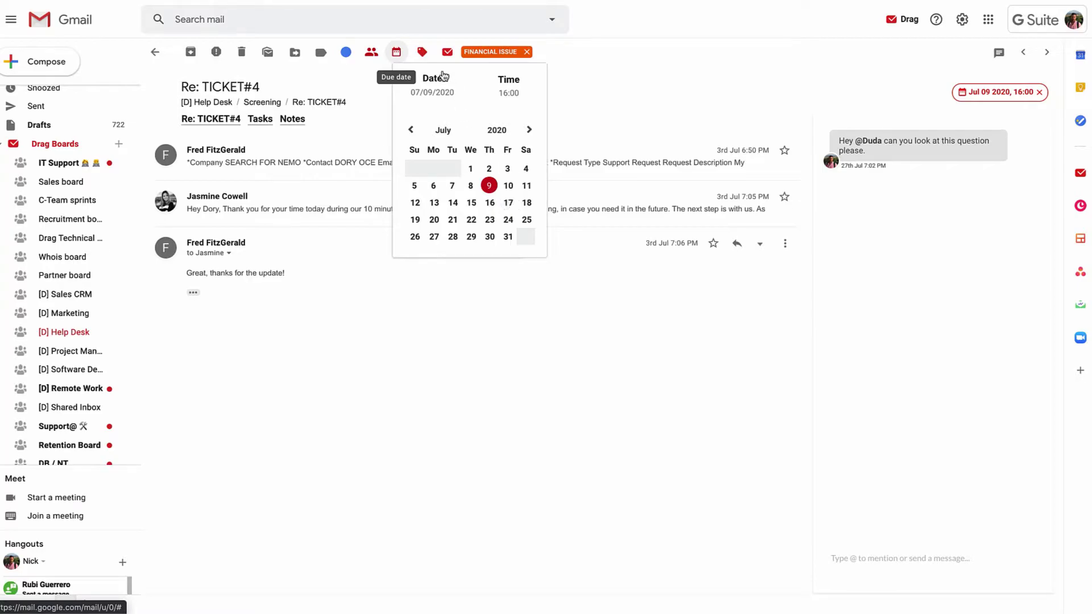
click(422, 52)
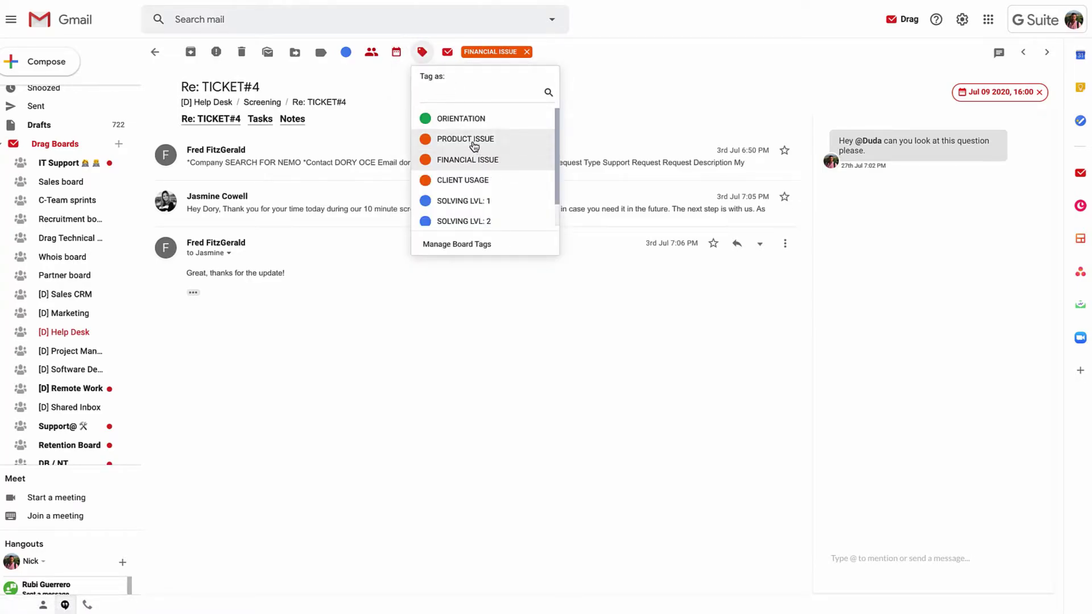
click(447, 50)
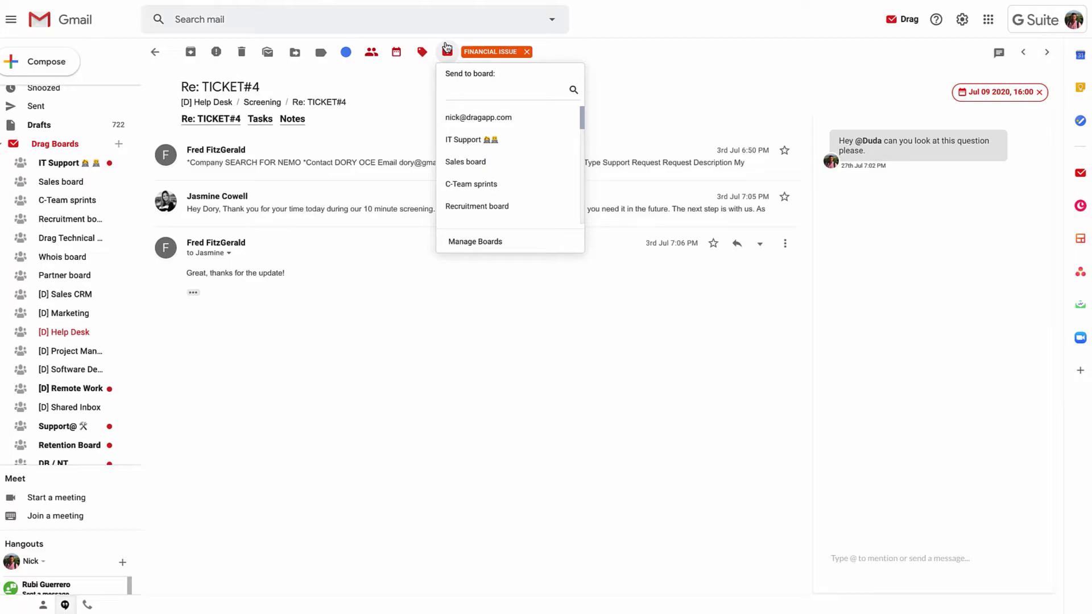
click(661, 68)
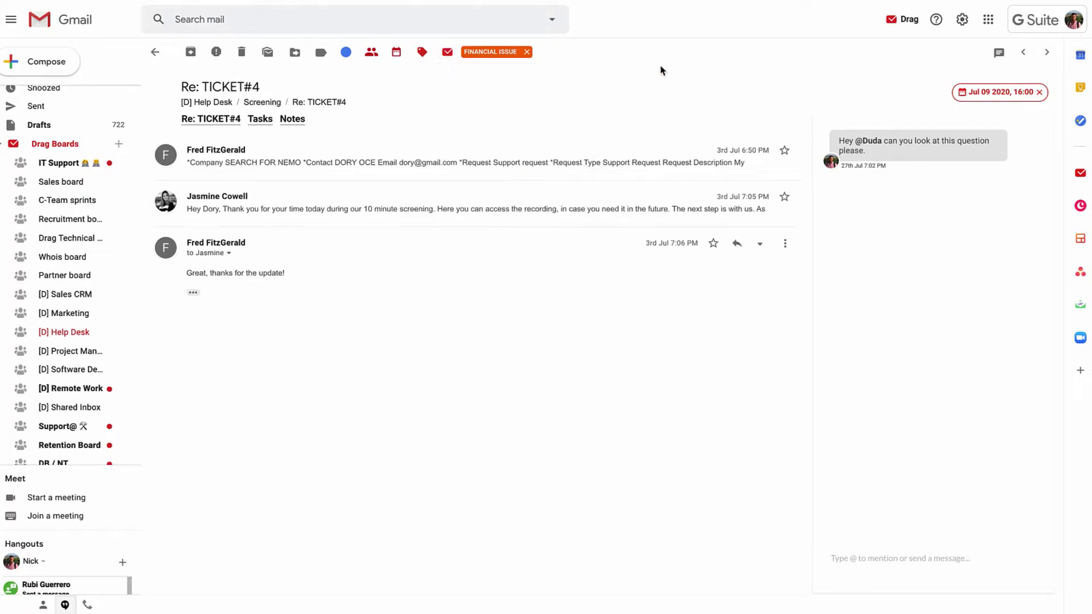
click(996, 55)
click(994, 57)
click(877, 562)
Return to the Help Desk board and toggle between grouped list view and Kanban columns.
click(155, 52)
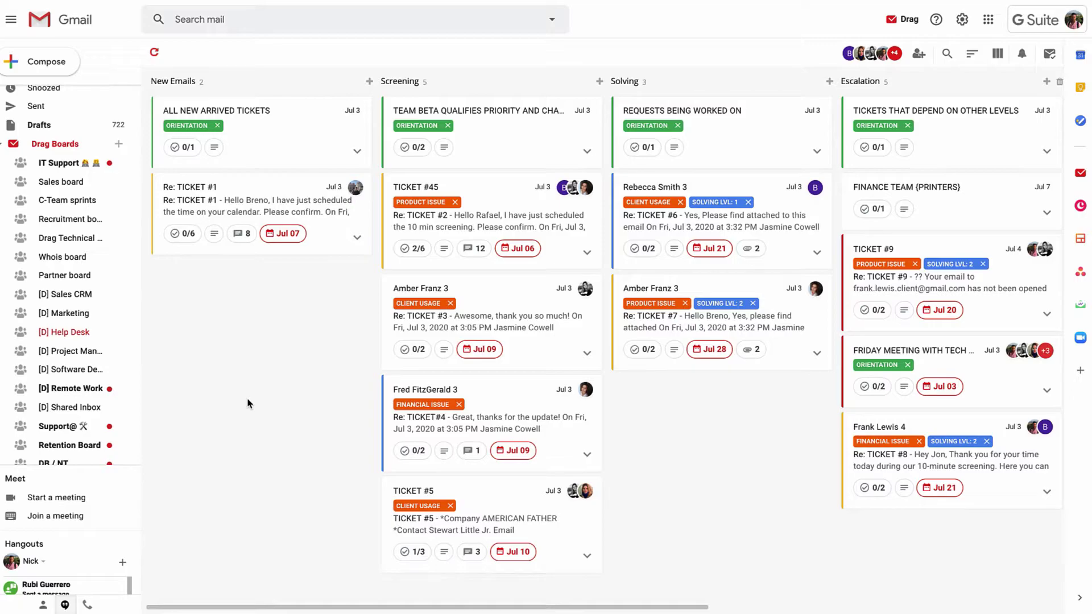
click(1001, 59)
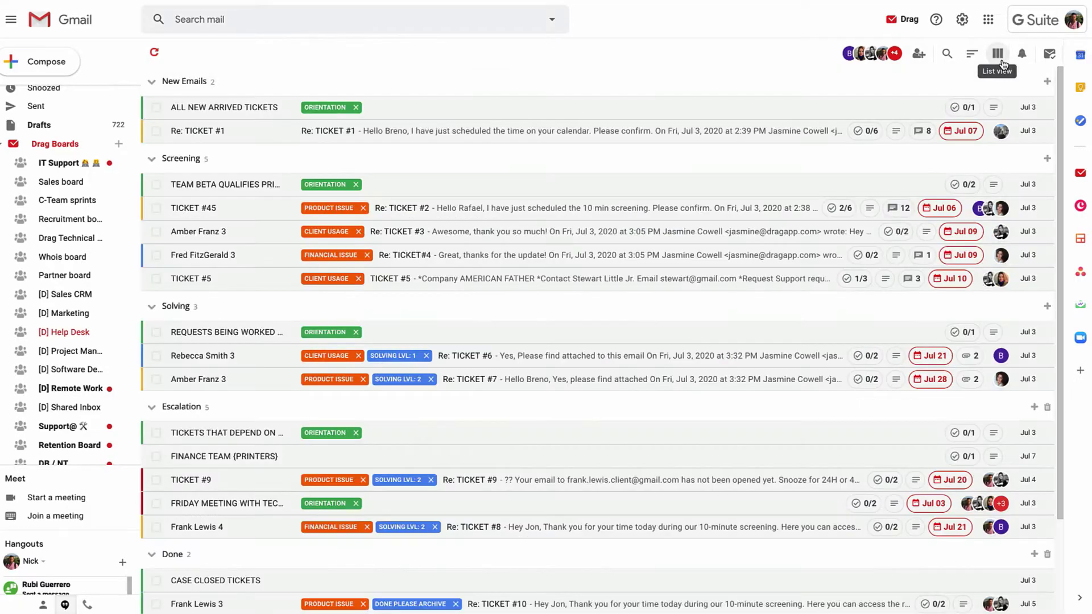
click(1001, 60)
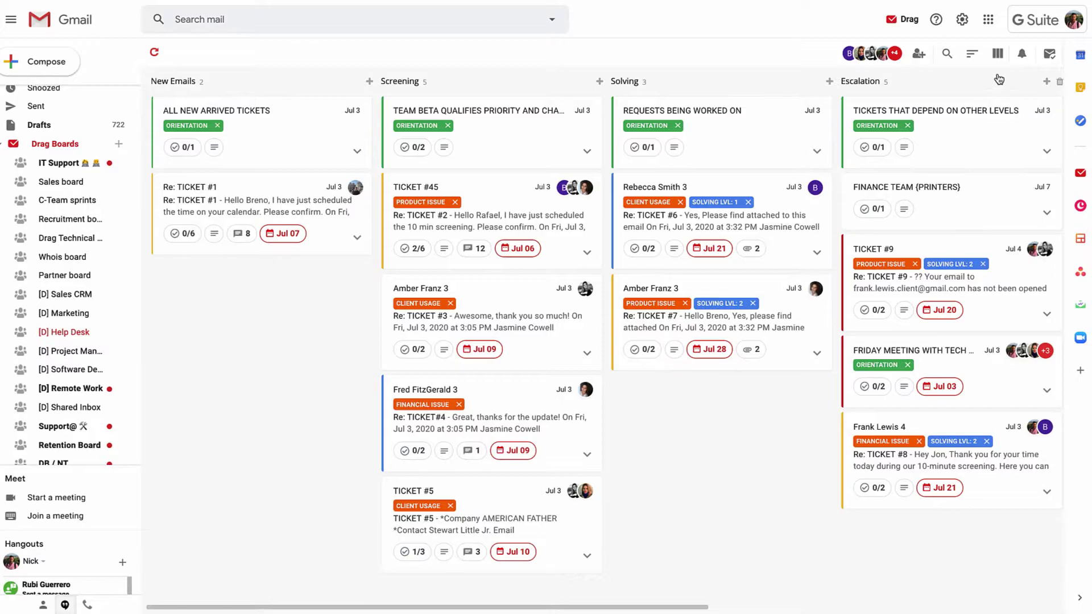
click(1002, 57)
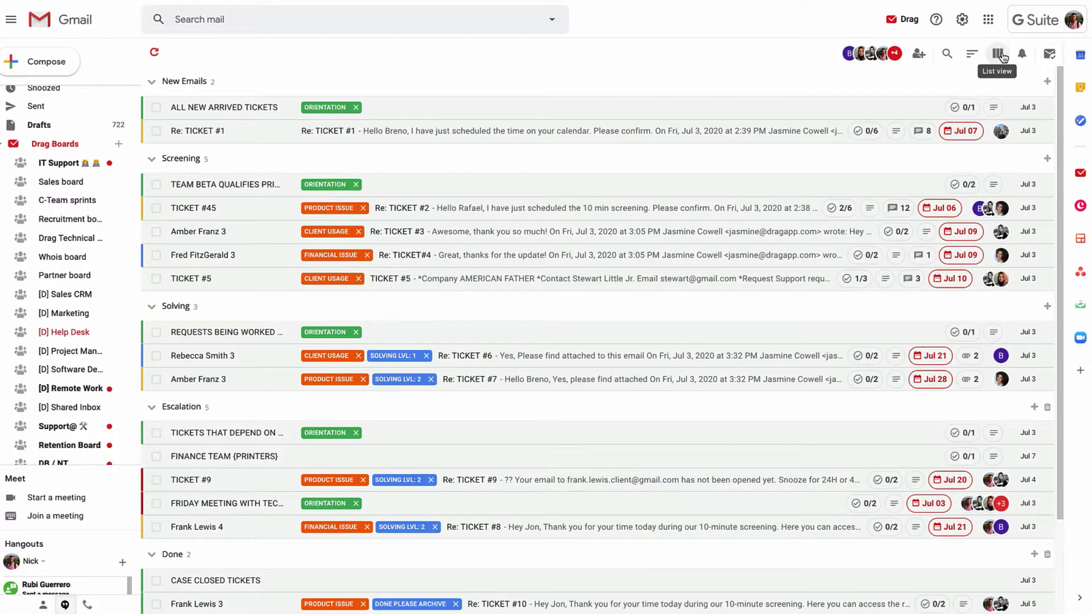
click(1002, 56)
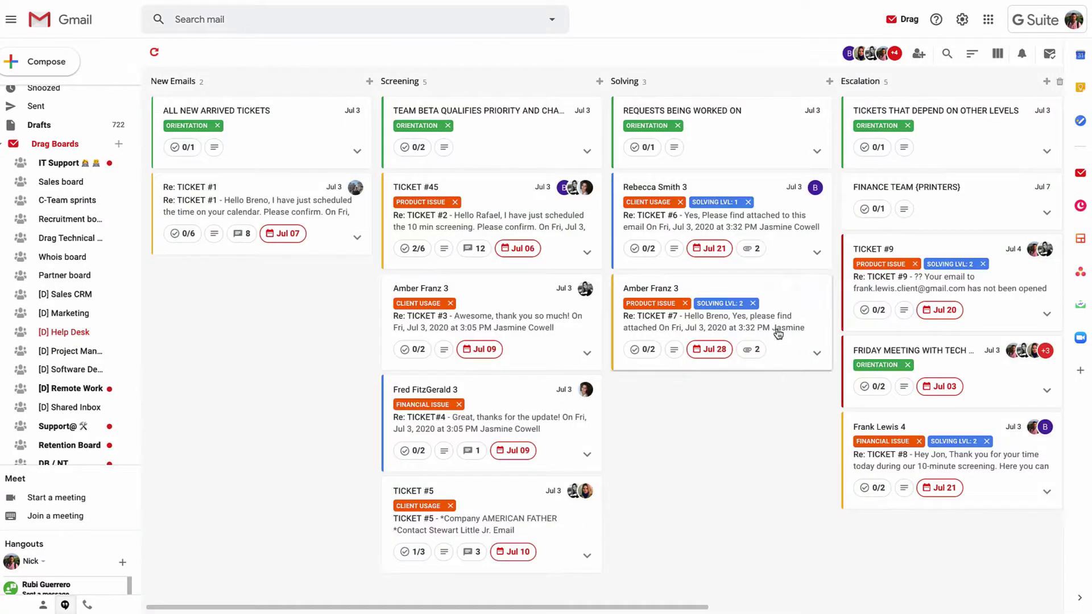
click(816, 187)
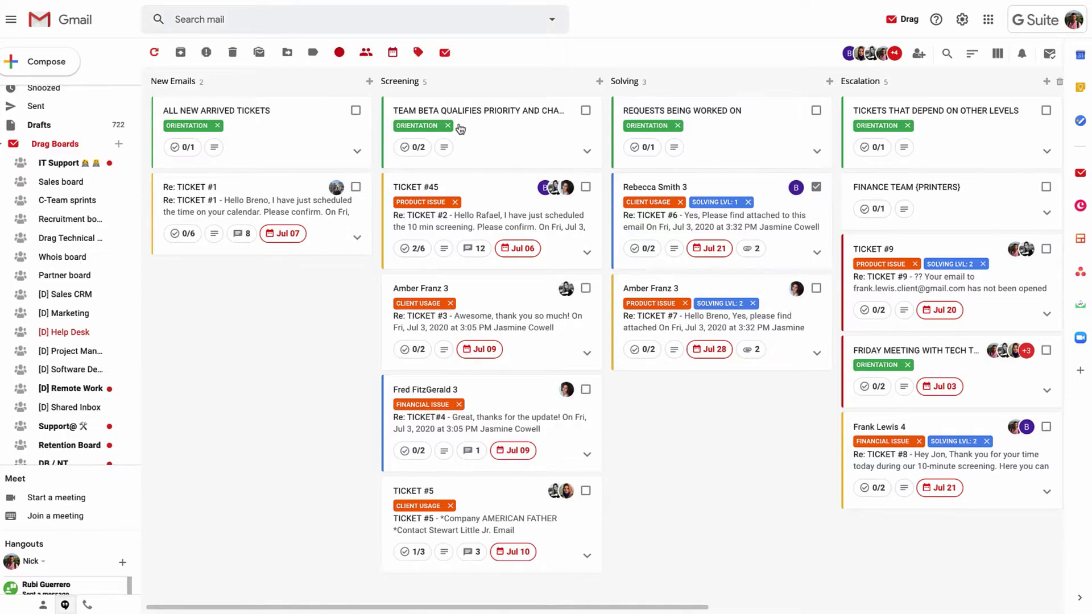
click(816, 188)
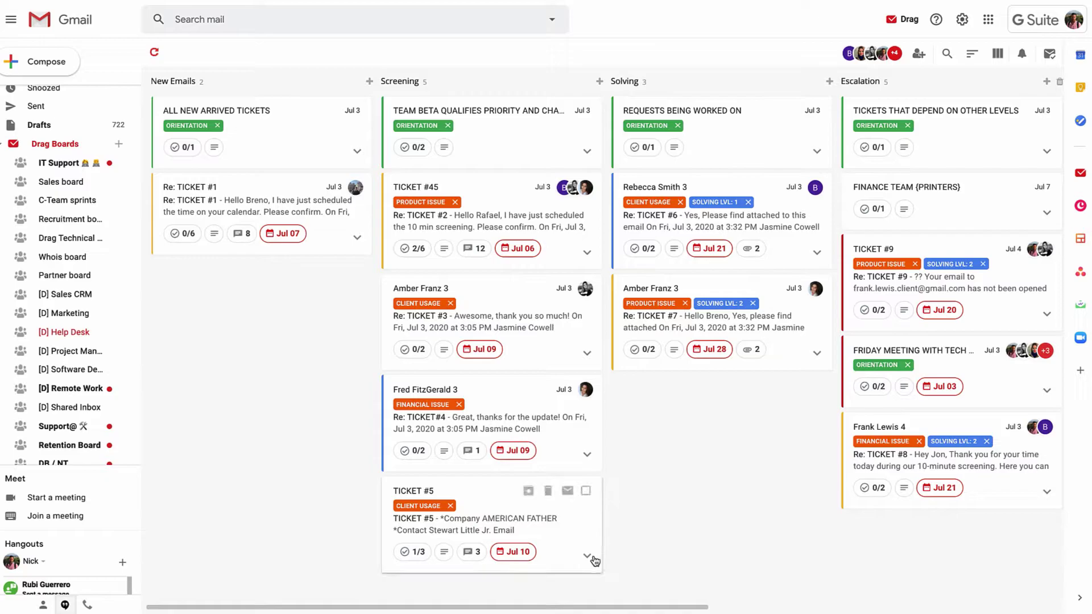
click(588, 556)
scroll(530, 517, down, 1)
scroll(531, 516, down, 1)
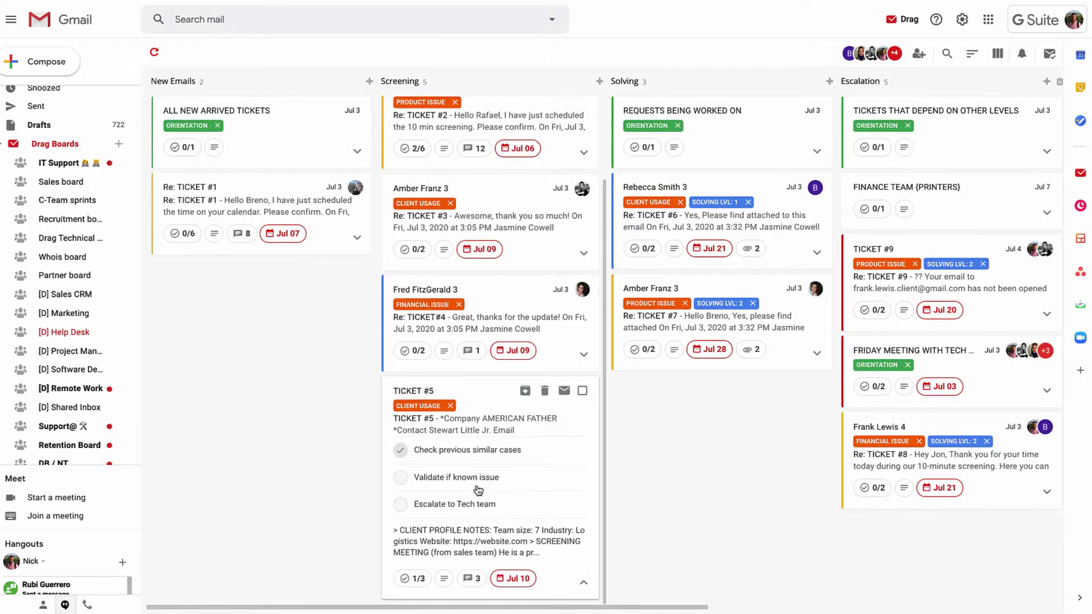
Open TICKET #5 and switch between its Tasks and Notes tabs to review client notes.
click(472, 405)
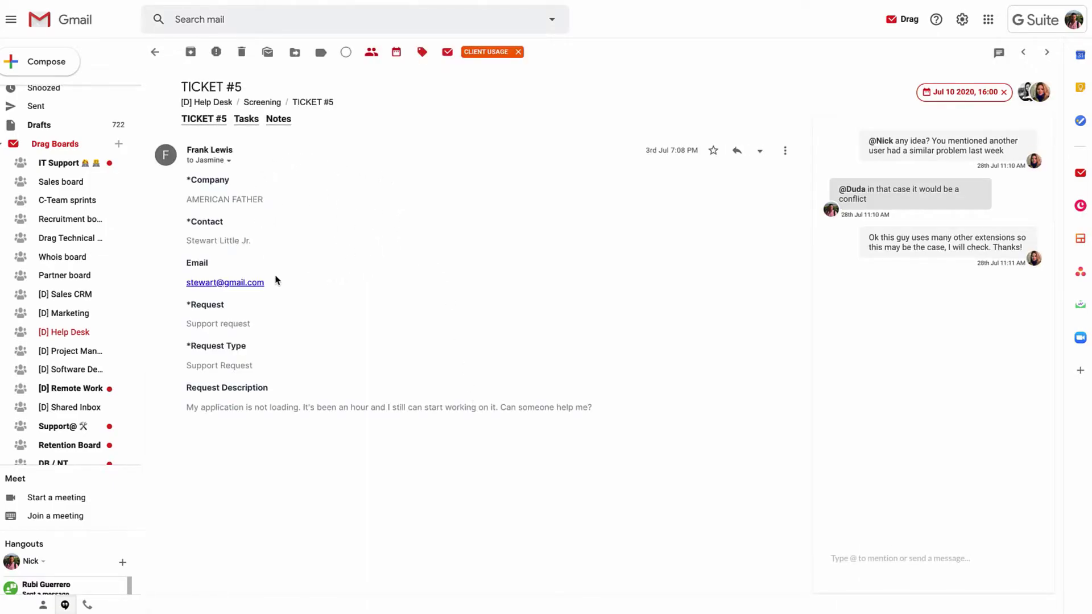
click(246, 121)
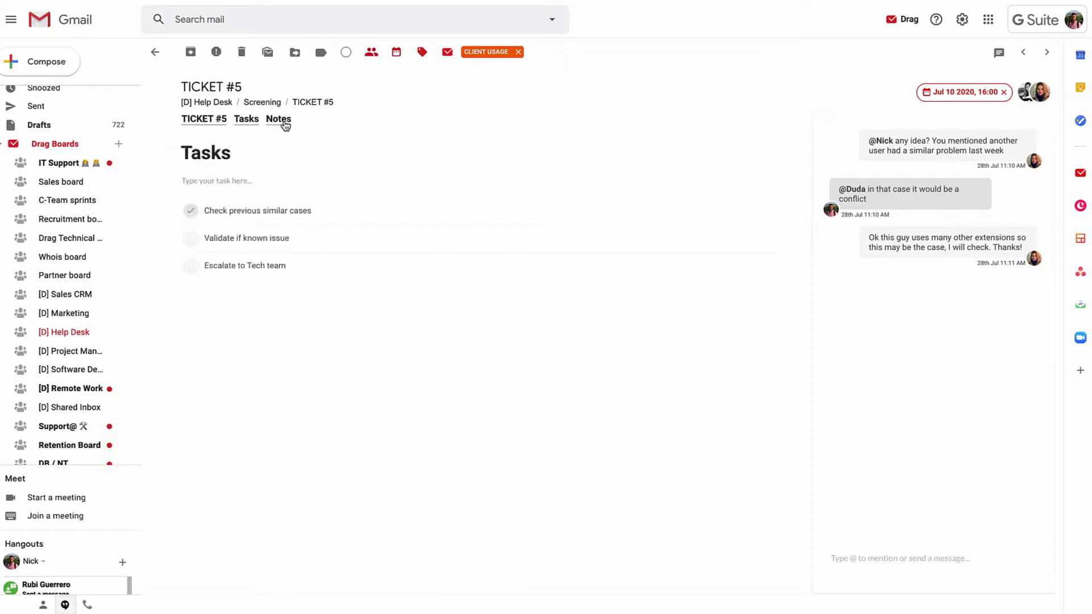
click(284, 124)
click(245, 119)
click(277, 122)
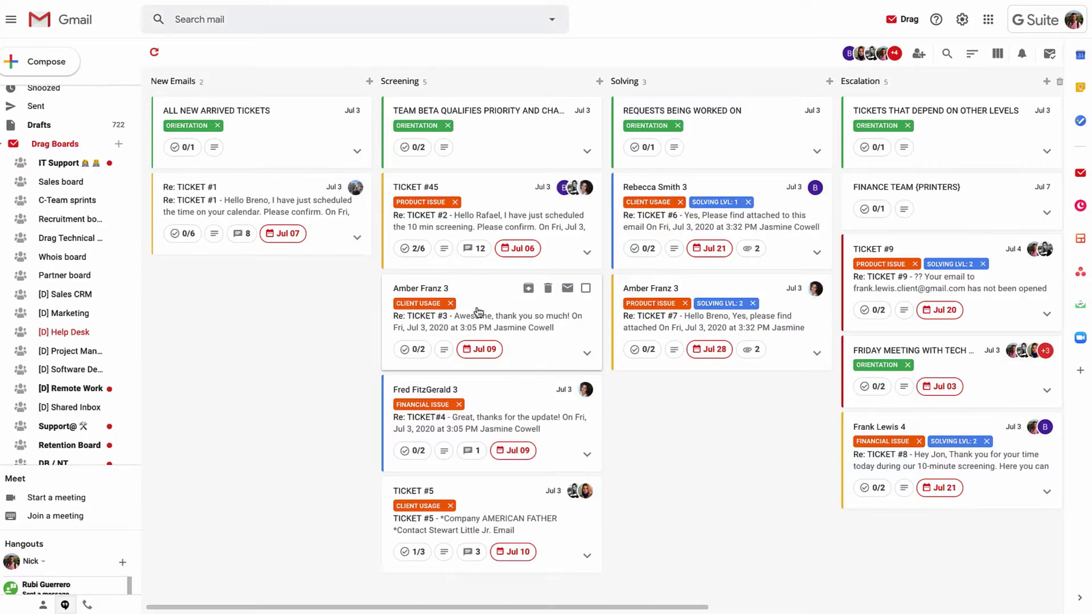
drag(472, 312, 91, 303)
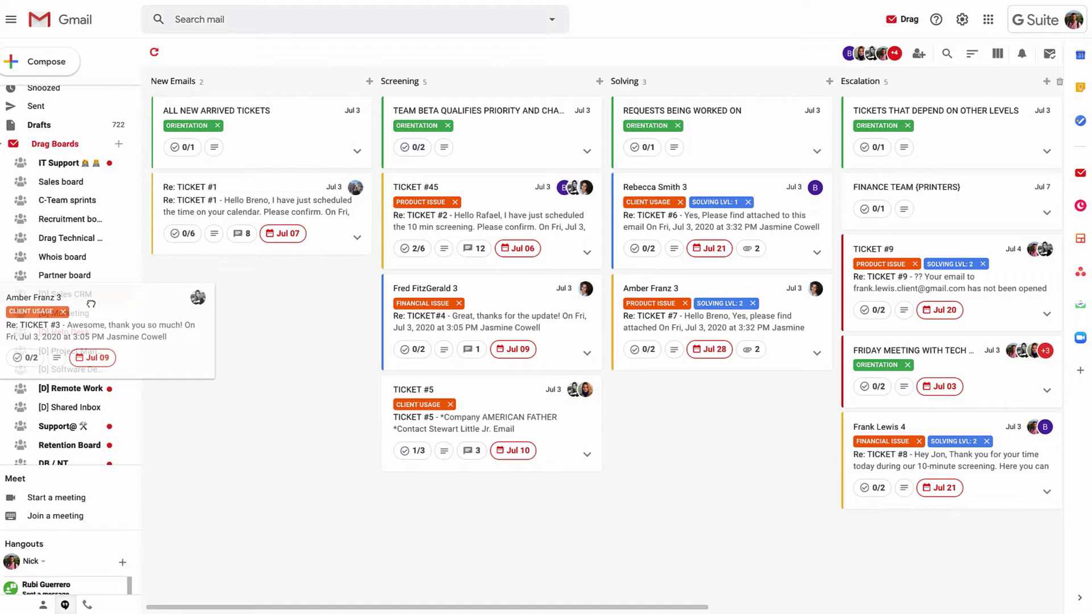
drag(91, 304, 91, 304)
Open Automations, inspect Sent by assign's assign-to action, and close without saving.
click(904, 21)
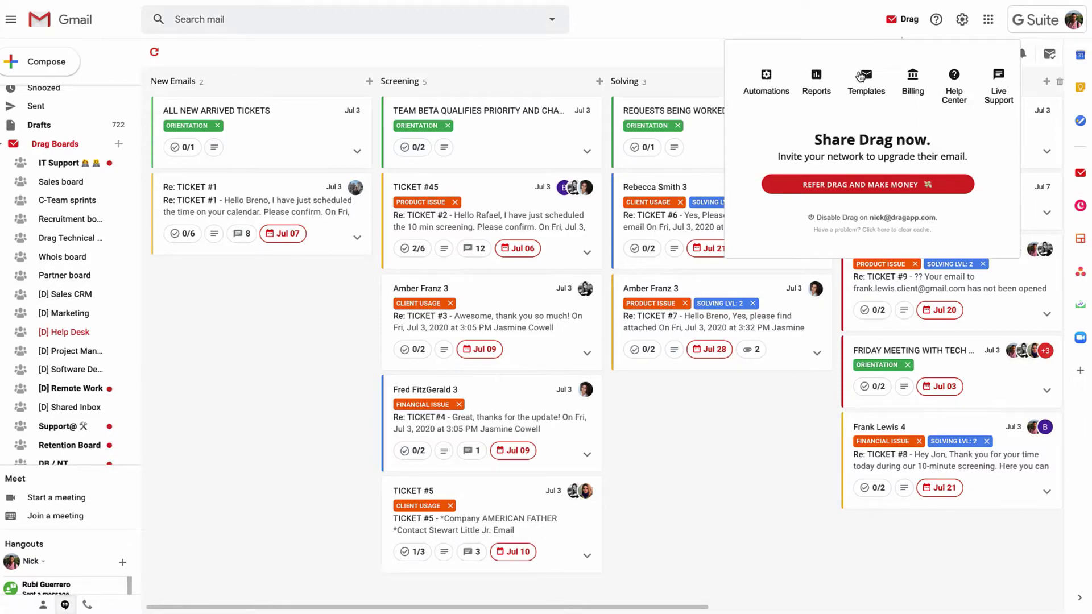
click(765, 78)
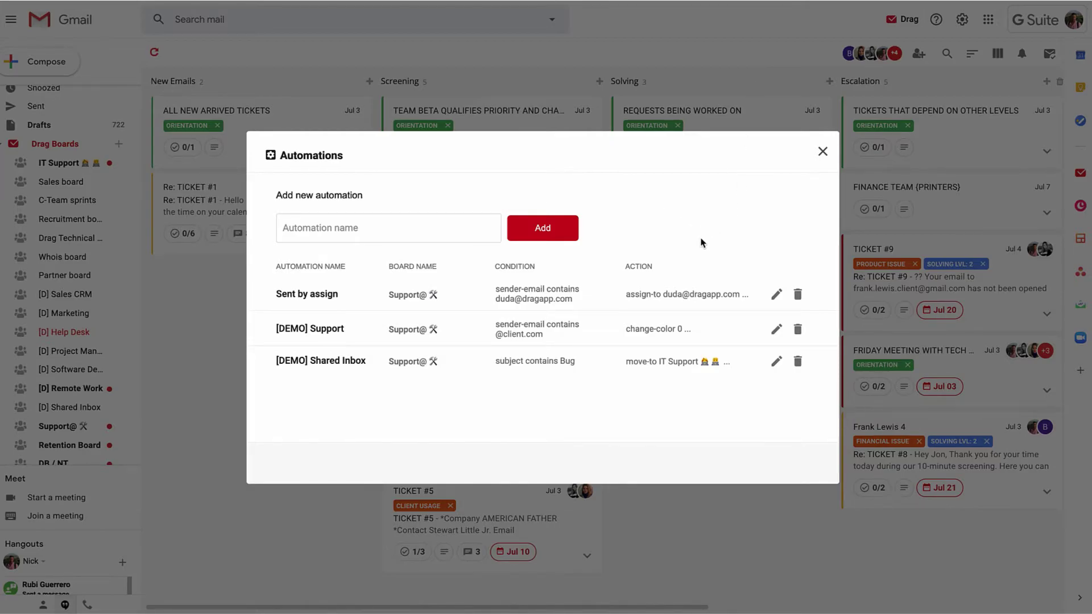
click(776, 294)
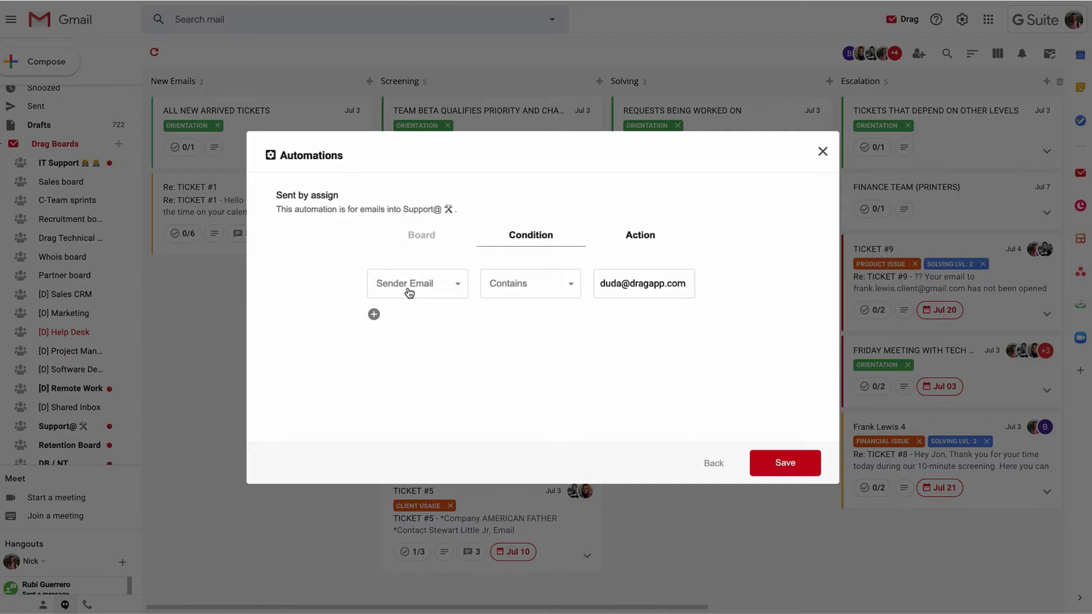
click(630, 244)
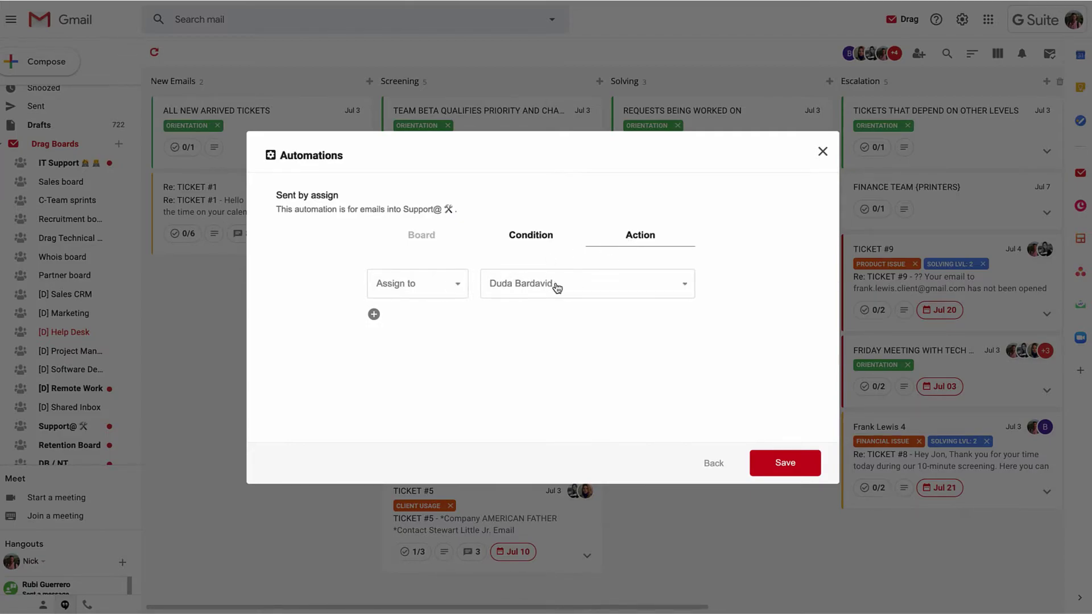
click(452, 292)
scroll(432, 353, down, 1)
scroll(434, 354, up, 1)
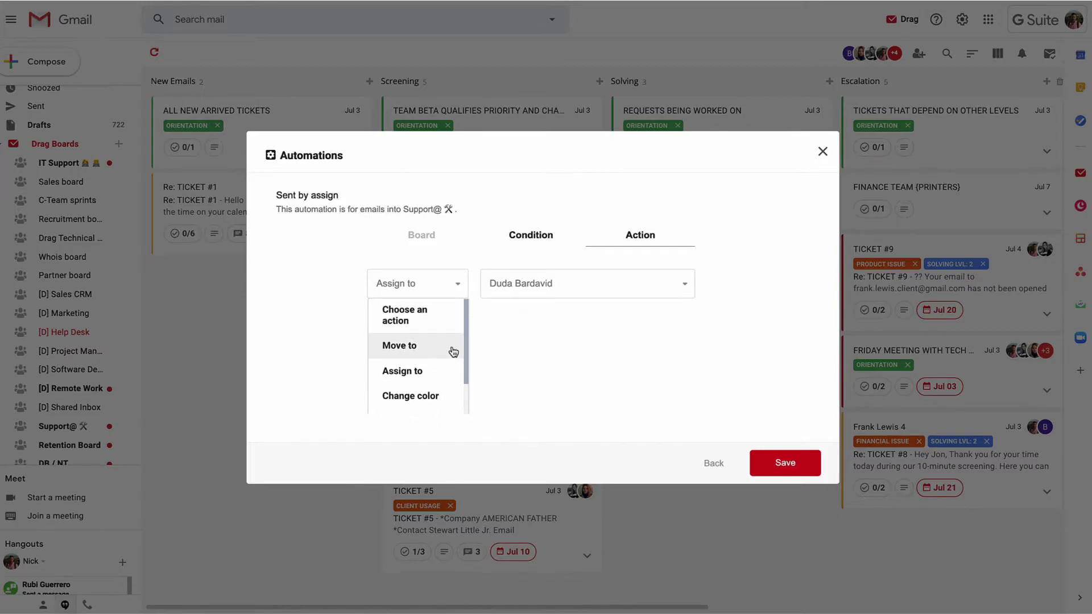
click(566, 364)
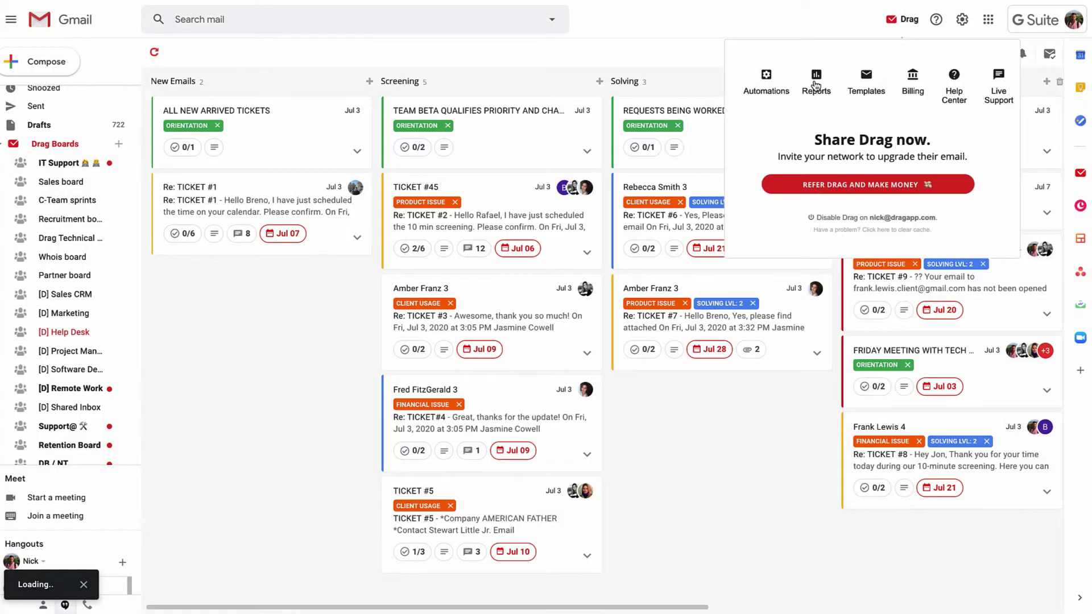
click(816, 87)
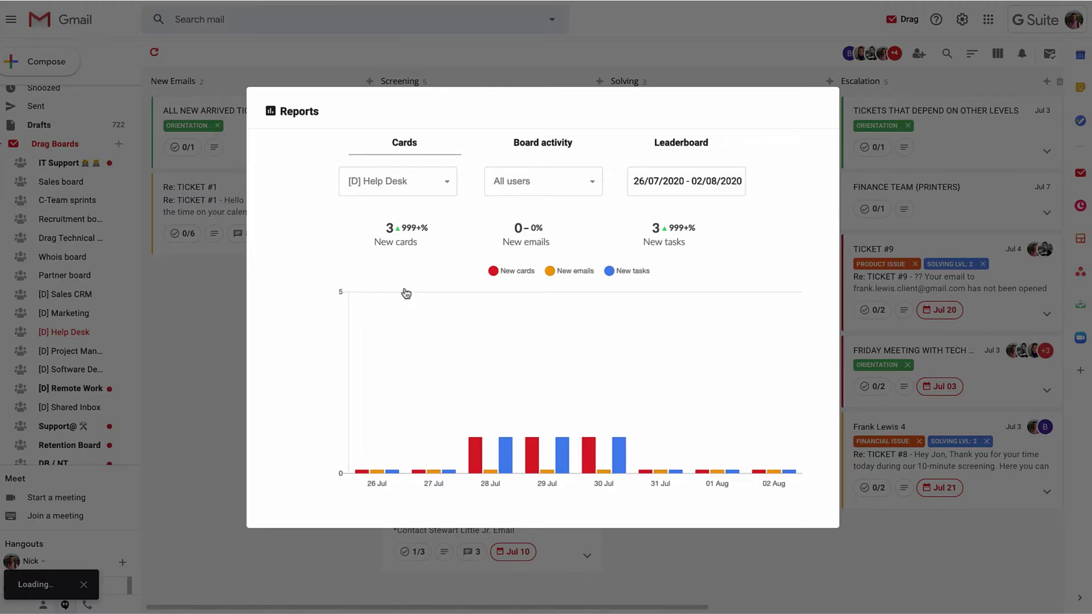
mouse_move(477, 451)
click(543, 150)
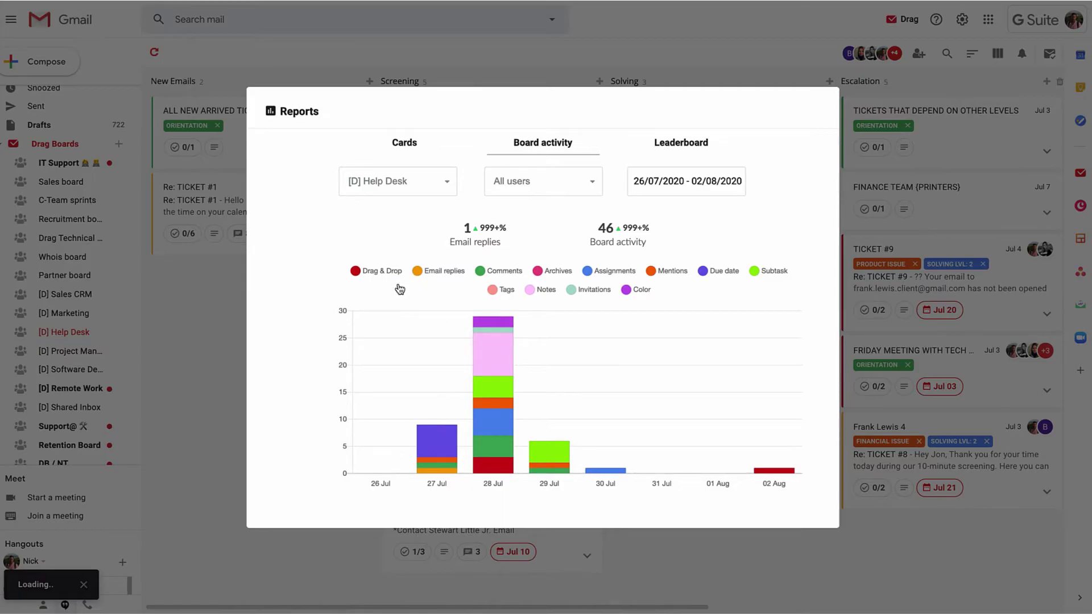
mouse_move(500, 370)
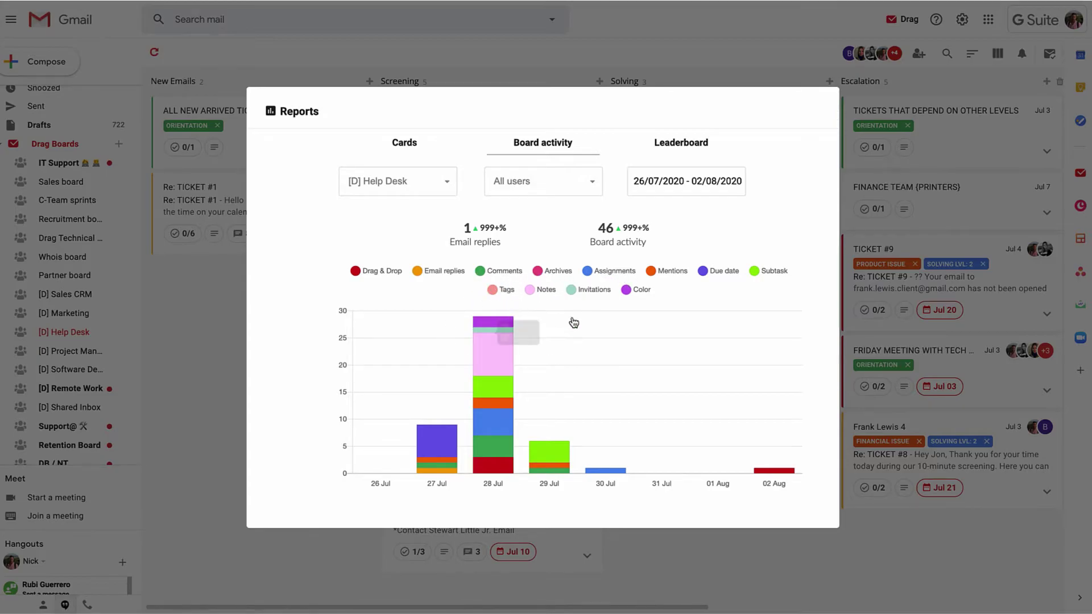
click(678, 150)
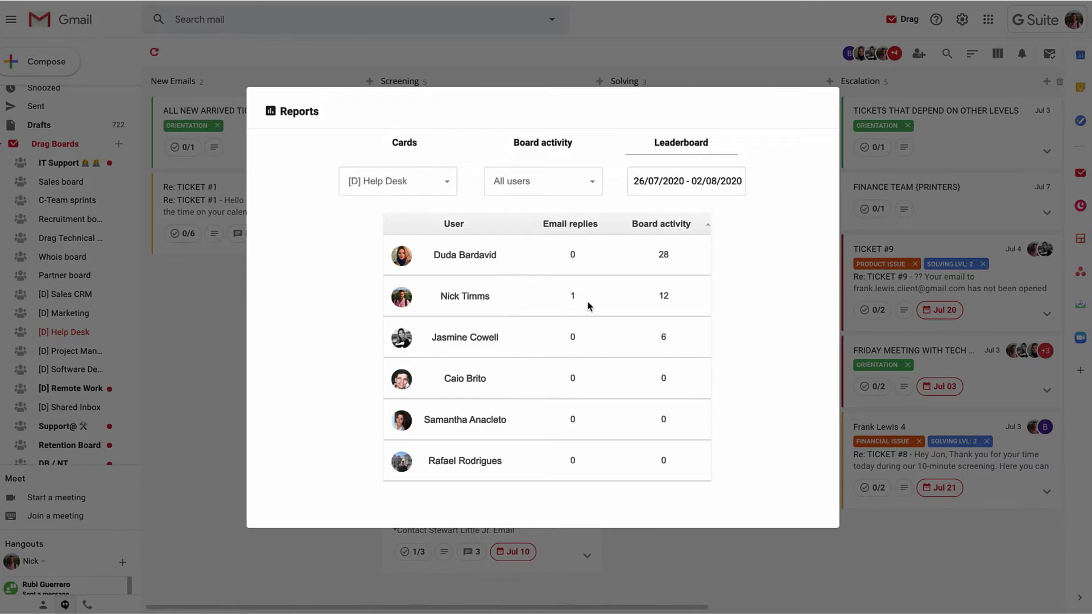
drag(427, 255, 534, 251)
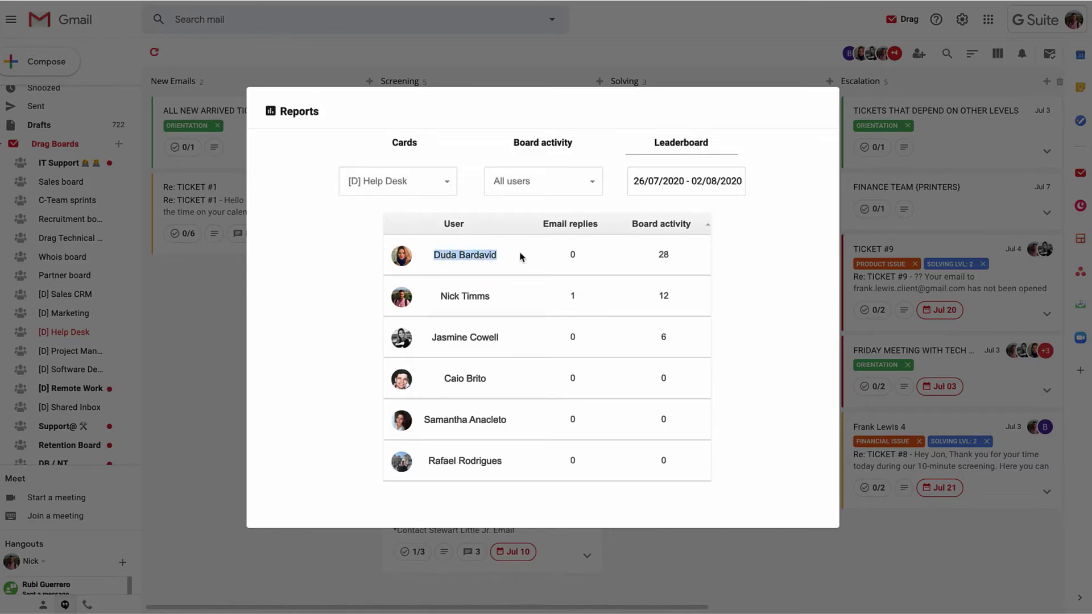
click(777, 268)
Close the reports and open the Support template for editing from Drag > Templates.
click(726, 52)
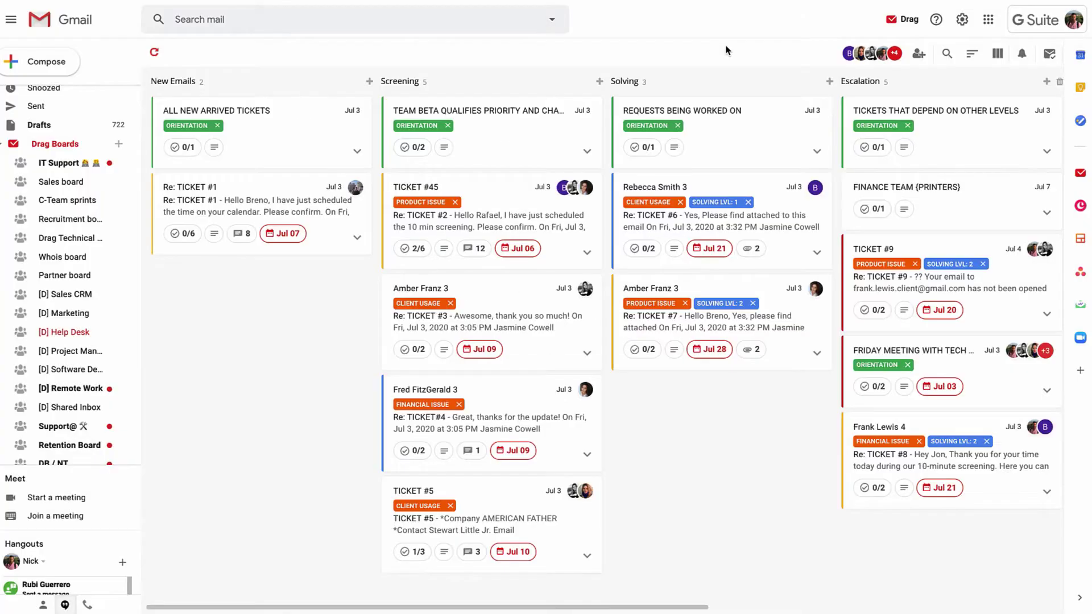
click(912, 21)
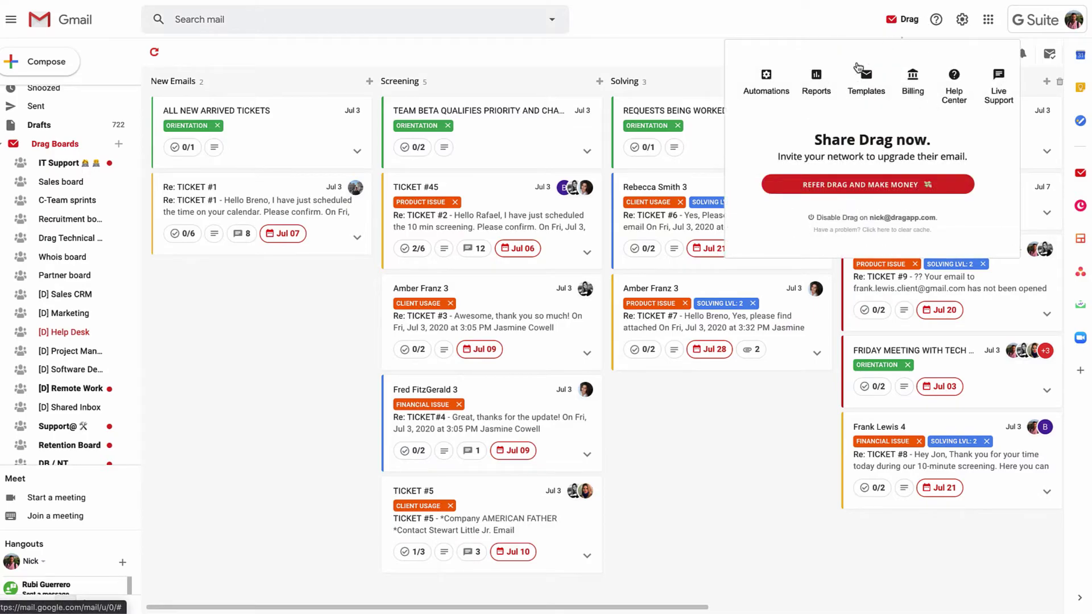
click(866, 81)
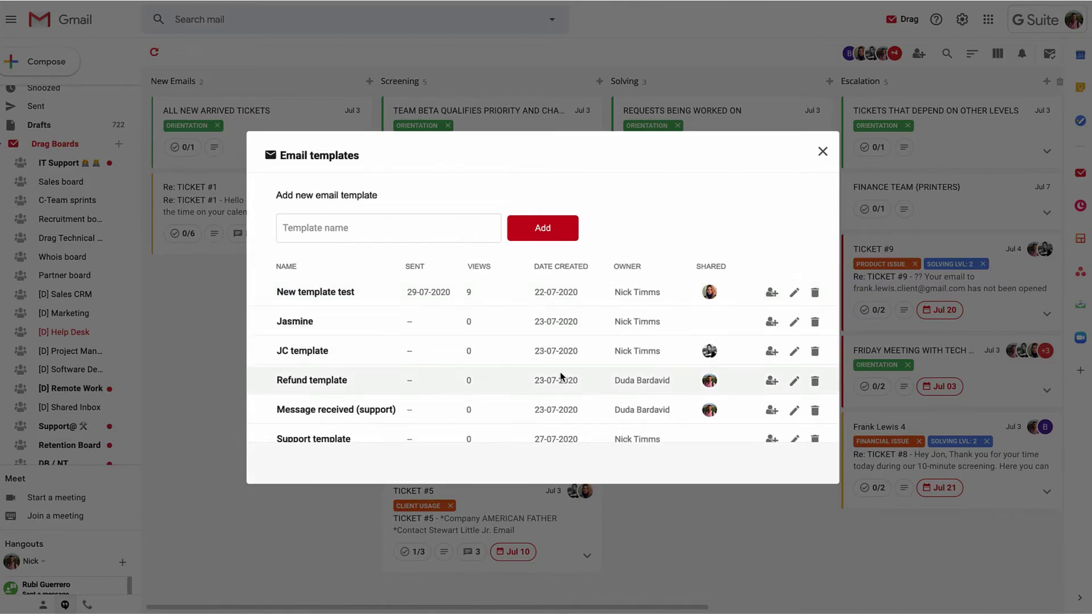
scroll(562, 373, down, 1)
click(794, 429)
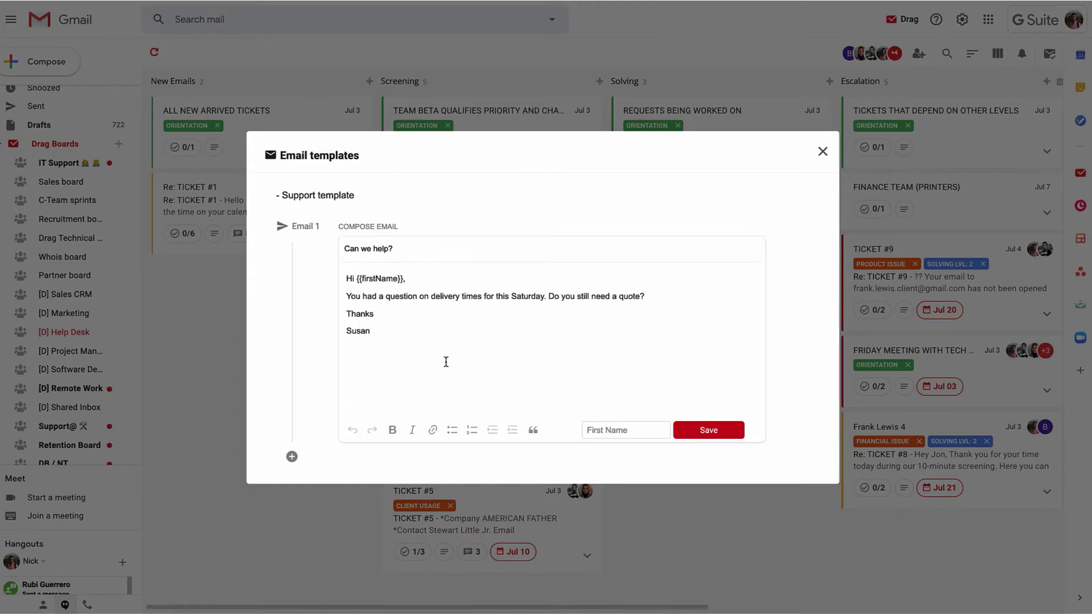
Trim a character after the greeting and add Email 2 to the Support sequence.
click(409, 289)
key(BackSpace)
click(292, 457)
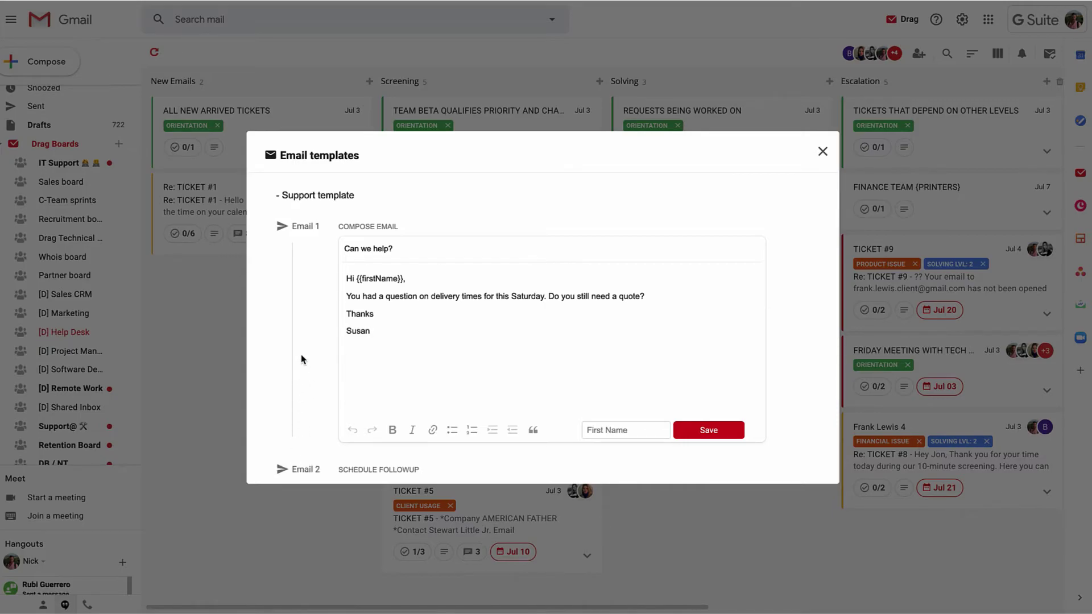
drag(381, 332, 346, 273)
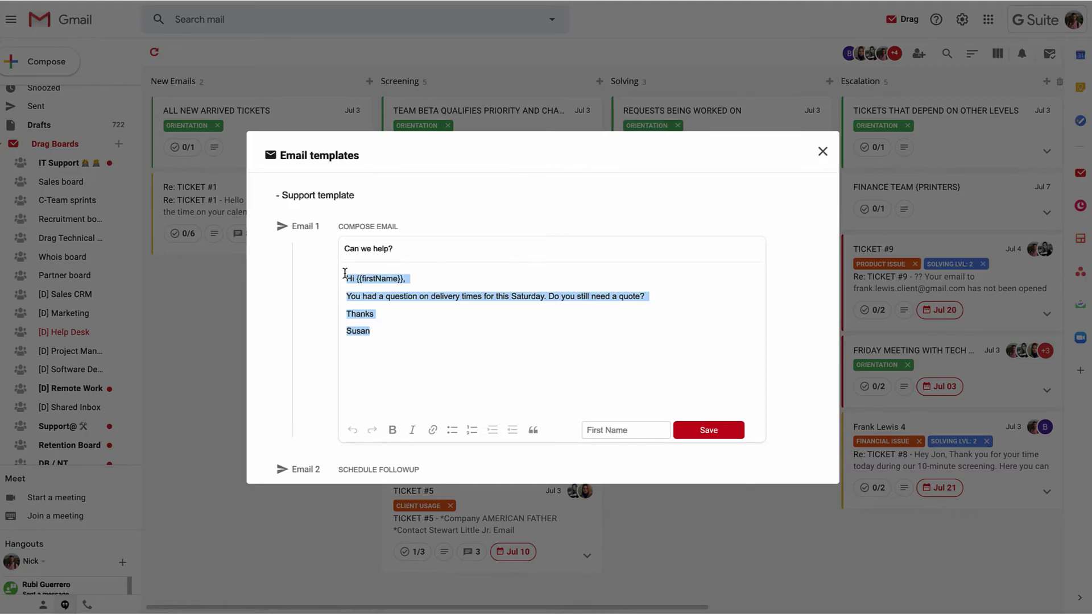
Set the follow-up email's delay to 2 days after.
key(Tab)
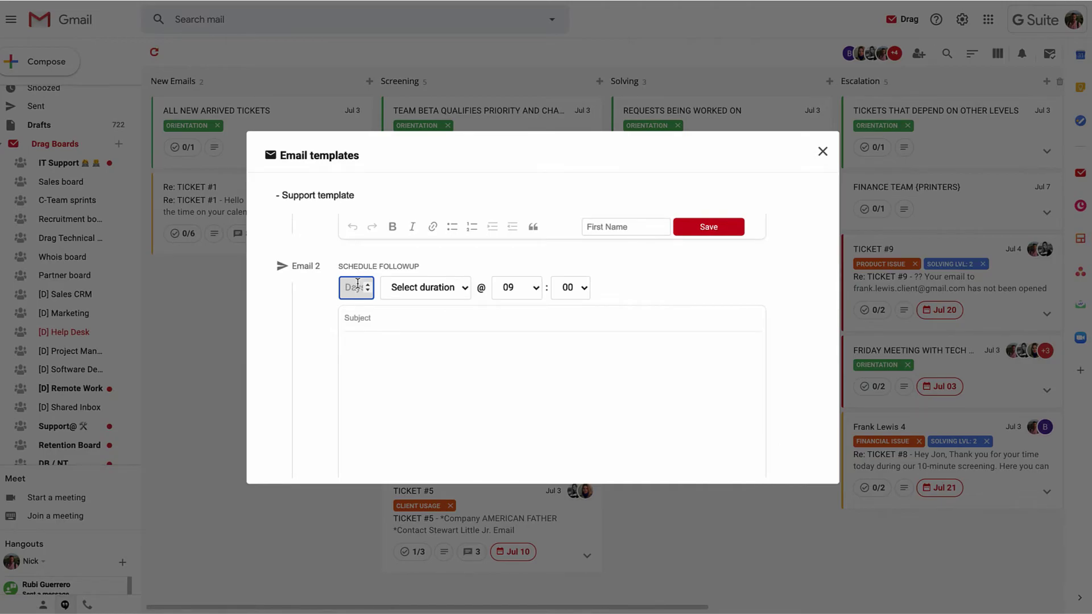
click(407, 287)
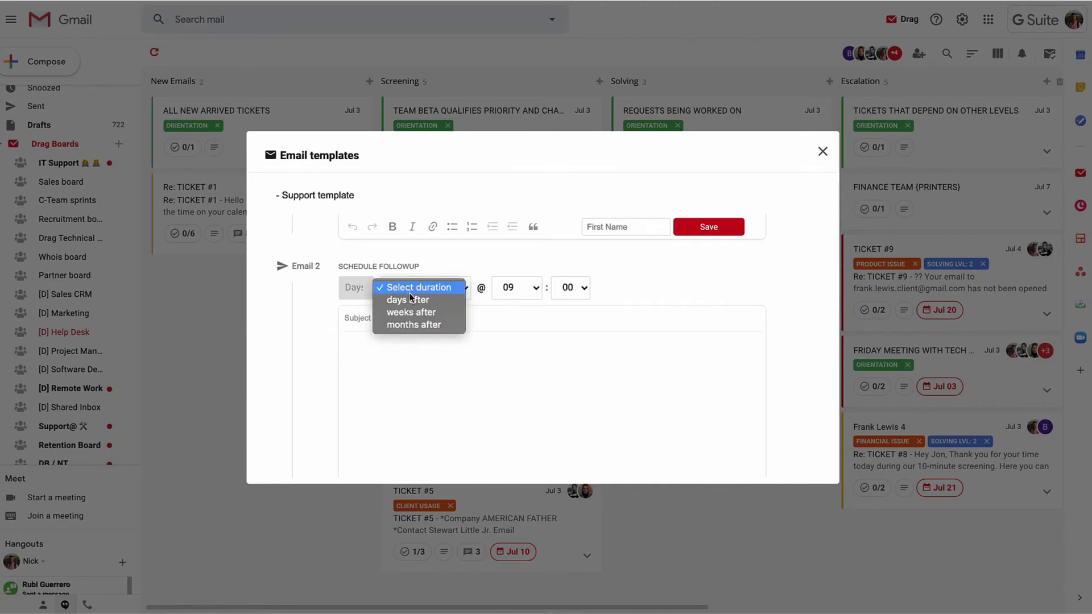
click(408, 300)
click(353, 287)
text(2)
Insert a Last Name placeholder into the follow-up body and close Email templates.
click(480, 345)
click(495, 319)
click(656, 377)
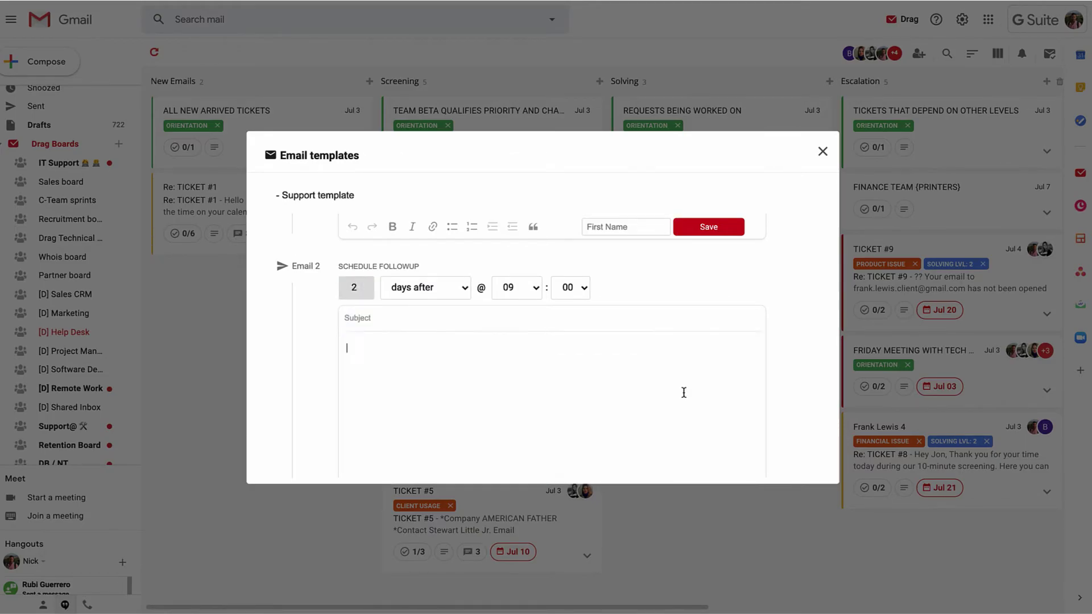
scroll(683, 390, down, 1)
click(642, 434)
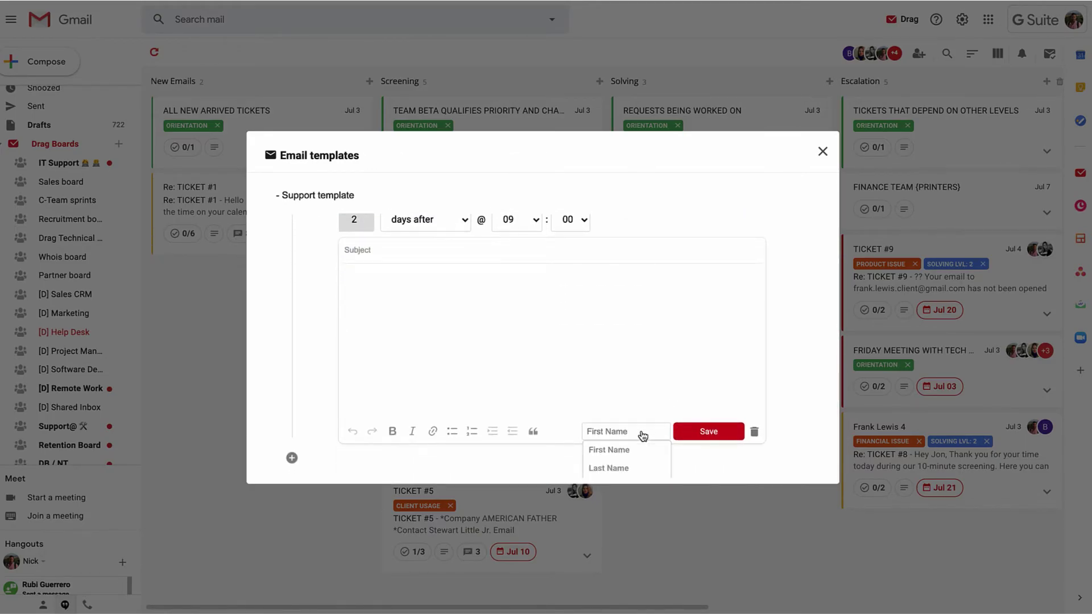
click(608, 468)
click(421, 278)
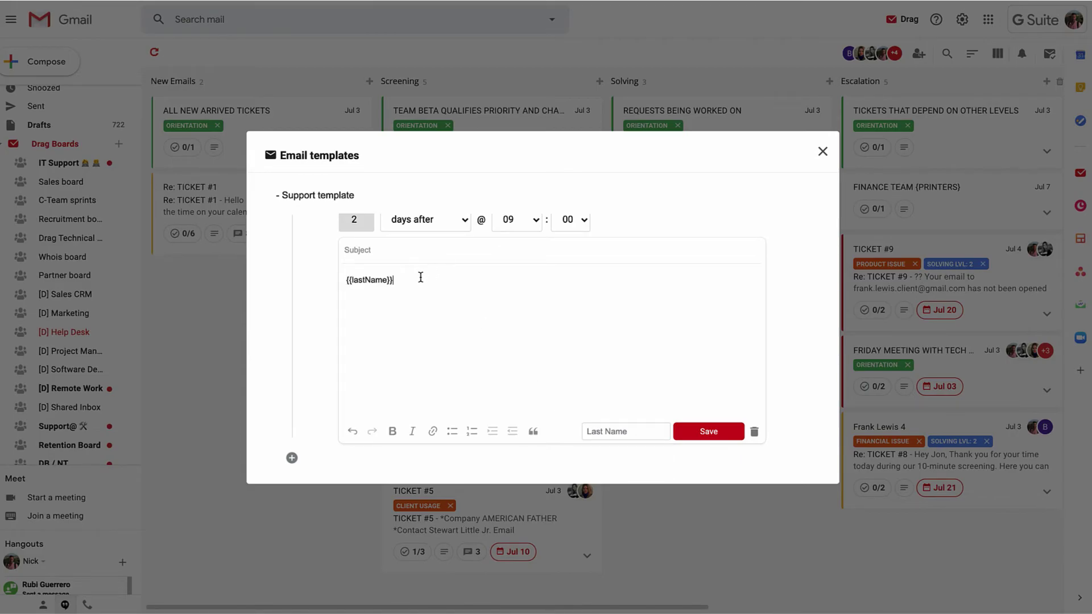
click(823, 152)
Reply to TICKET #5 using the Support template, replacing {{firstName}} with the customer's first name.
click(501, 518)
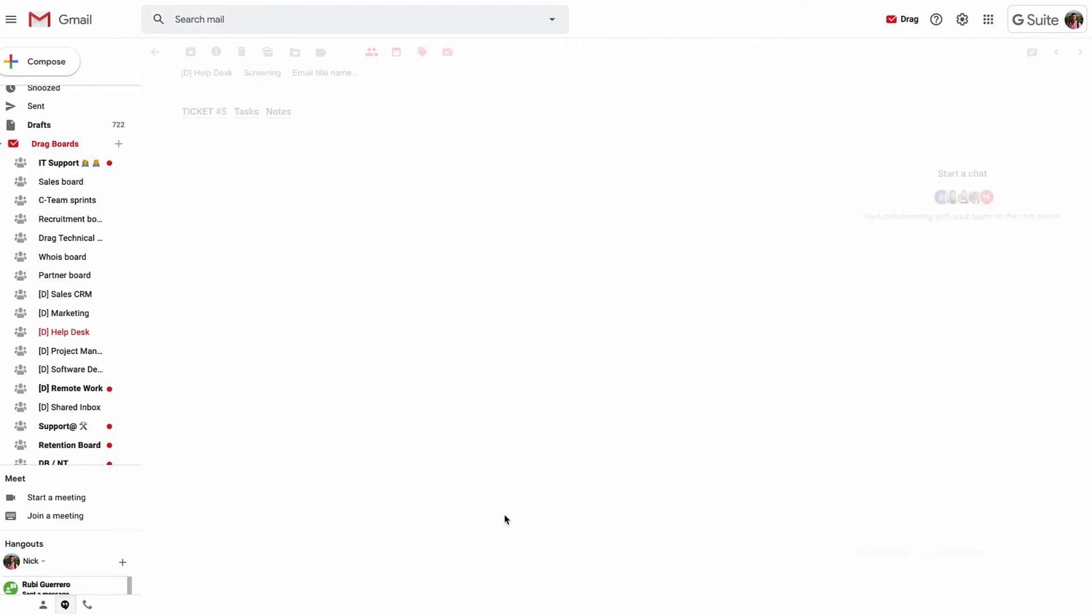
click(738, 153)
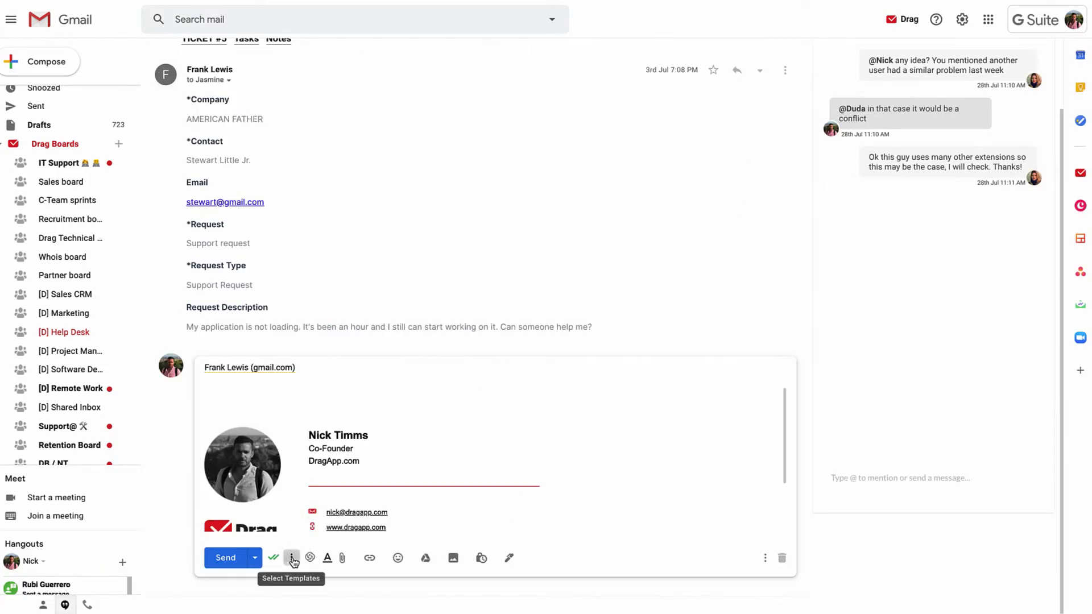
click(291, 558)
click(342, 513)
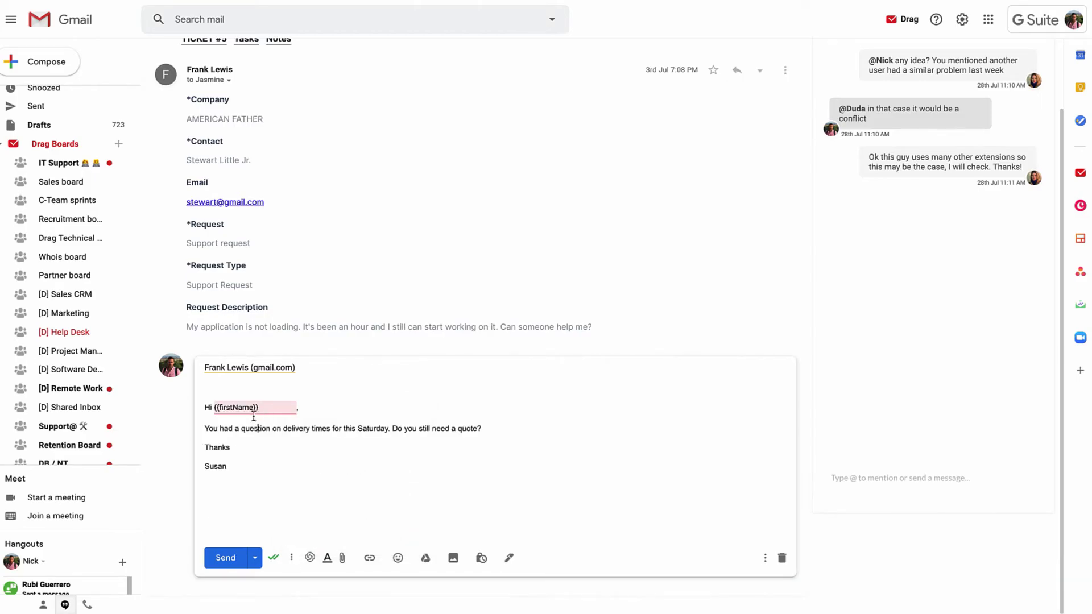
drag(261, 407, 215, 405)
text(Jane,)
click(318, 468)
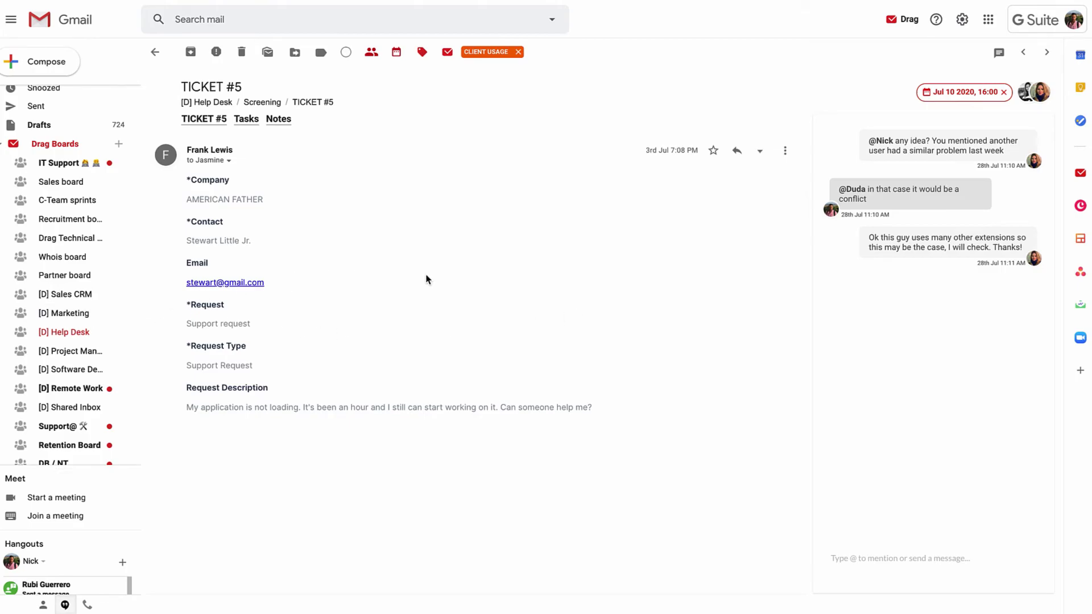
click(155, 52)
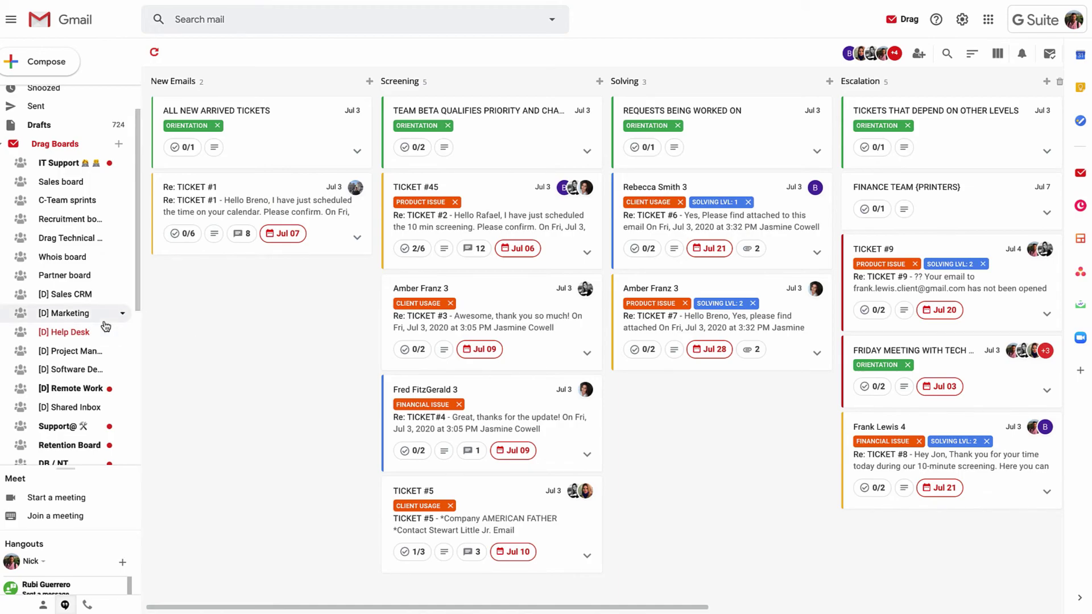
scroll(64, 409, down, 4)
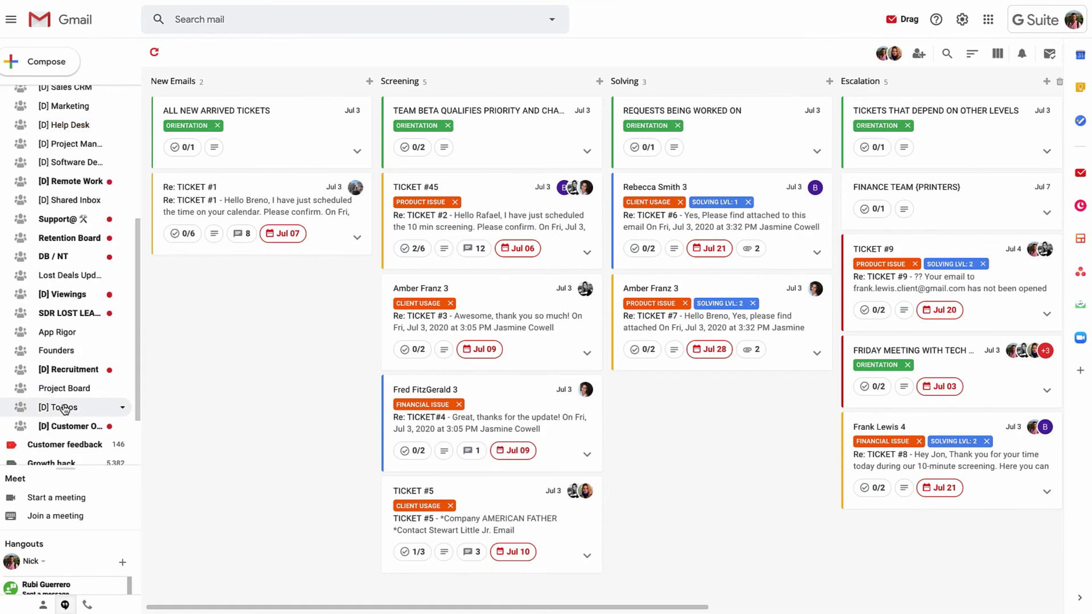
Browse the To-Dos board's Re: Acquiring Drag and TEDx speech cards, then switch to Project Management.
click(65, 407)
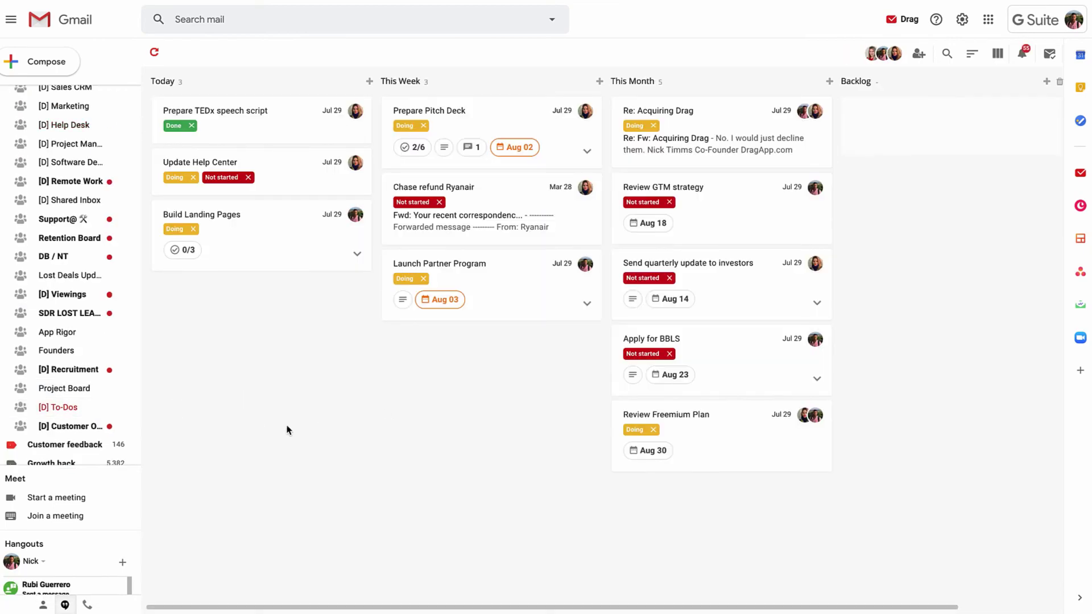
drag(226, 122, 250, 116)
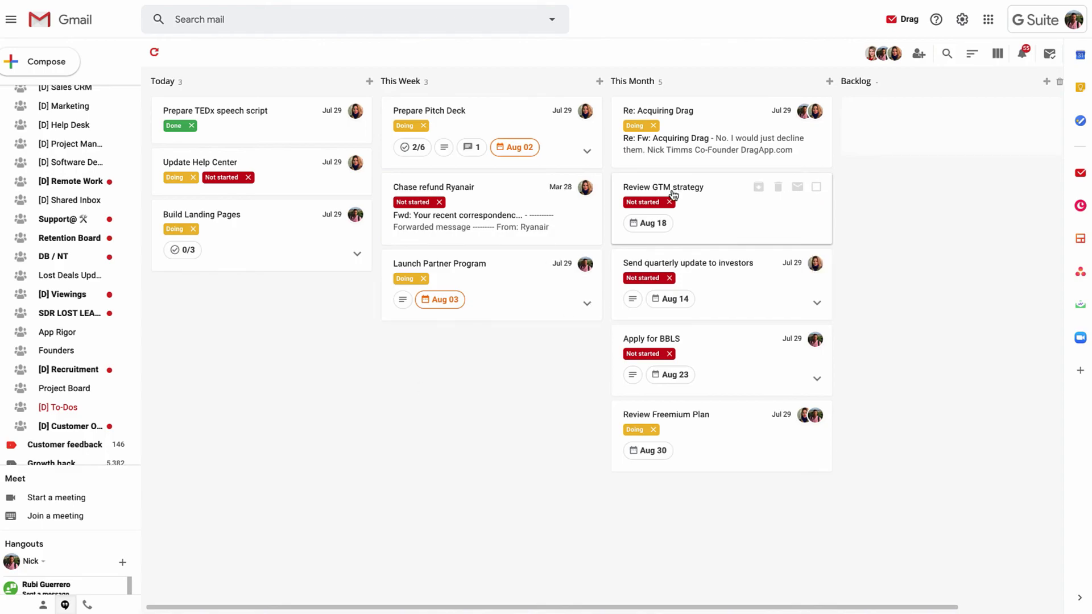
click(690, 145)
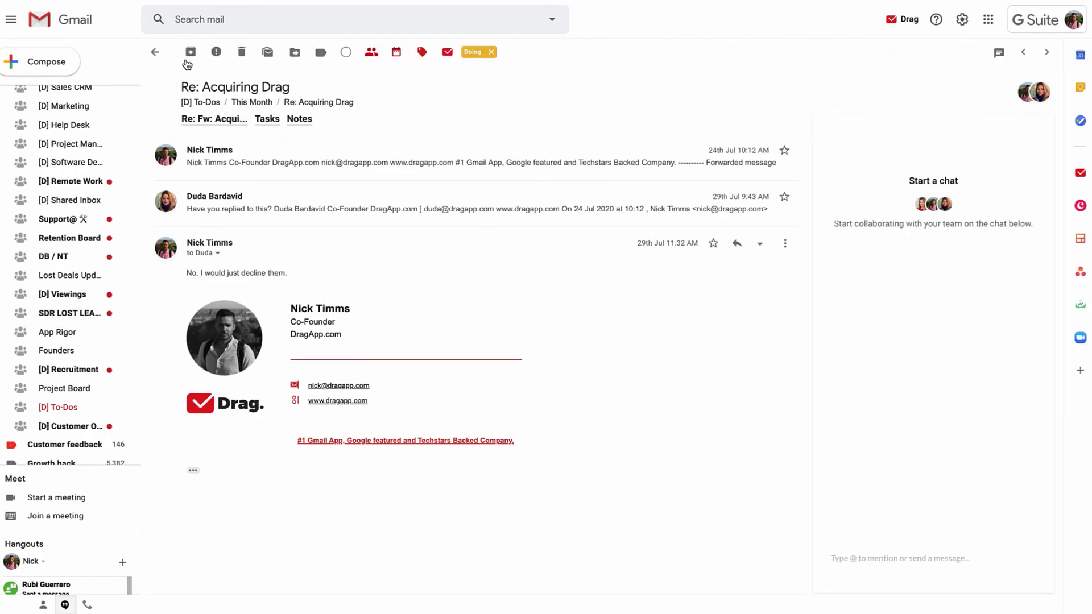
click(155, 51)
click(266, 125)
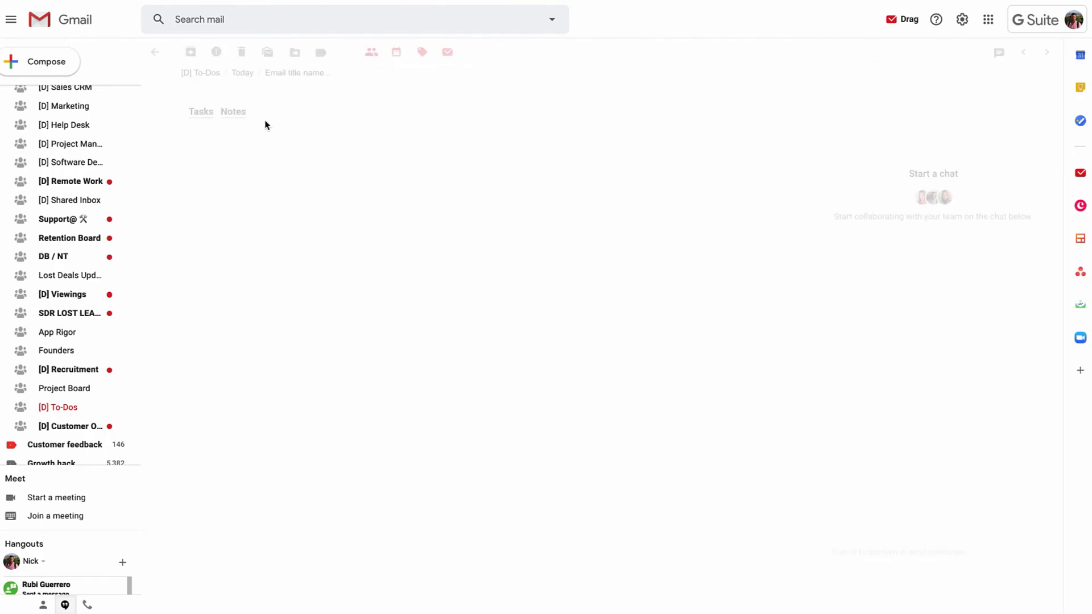
click(155, 52)
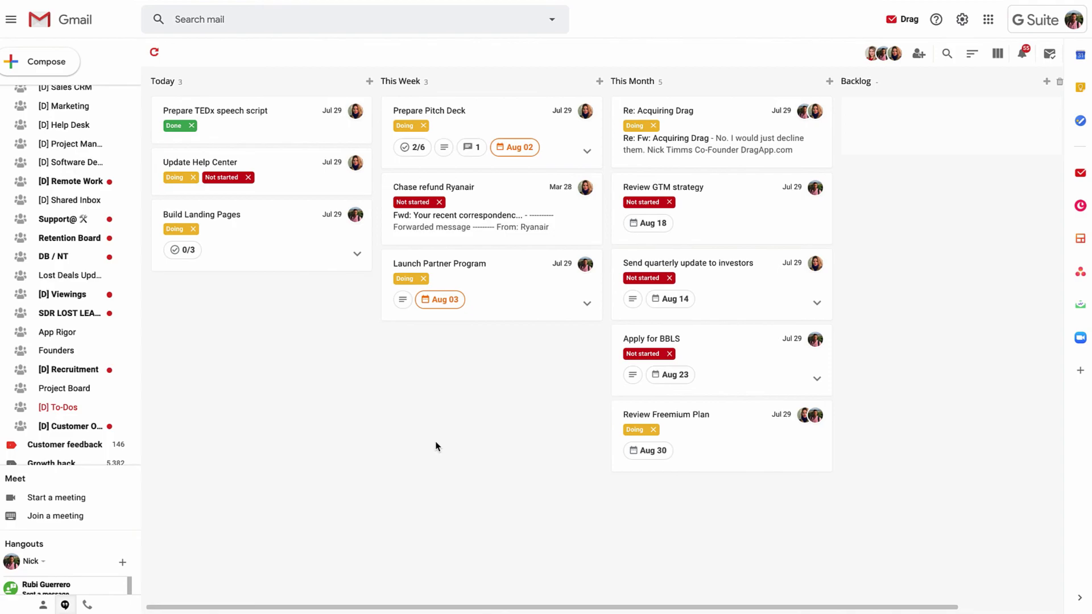
click(74, 149)
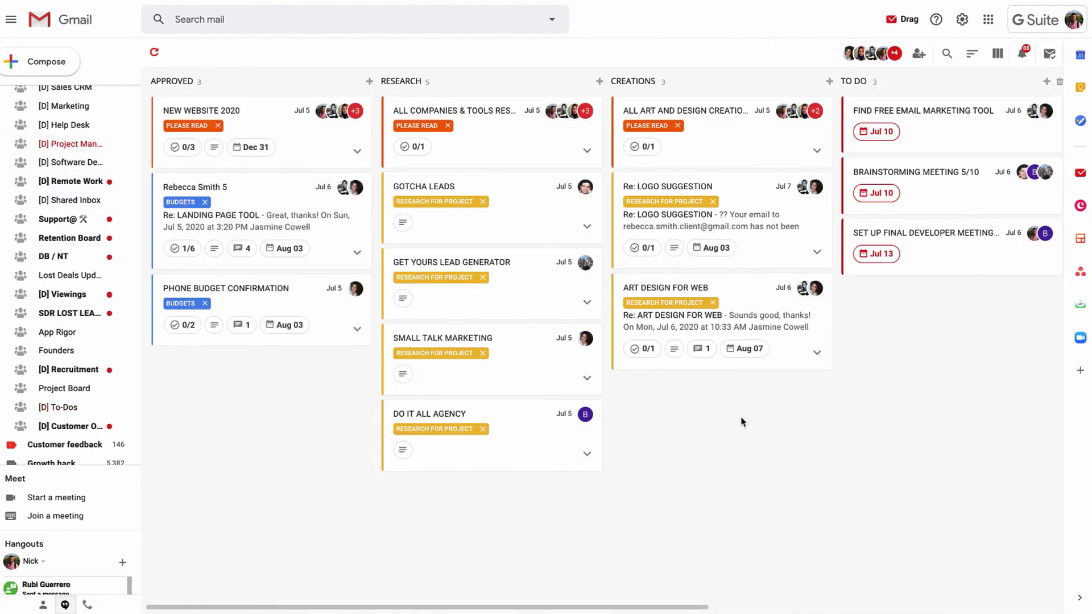